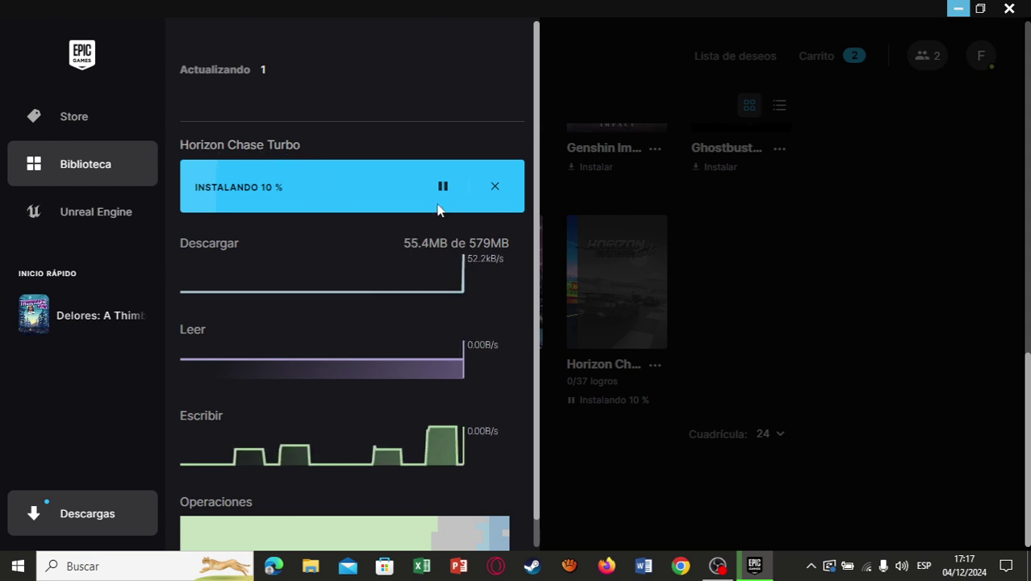
# - Check the installation progress of Horizon Chase Turbo in the library and the downloads overview
pyautogui.click(767, 280)
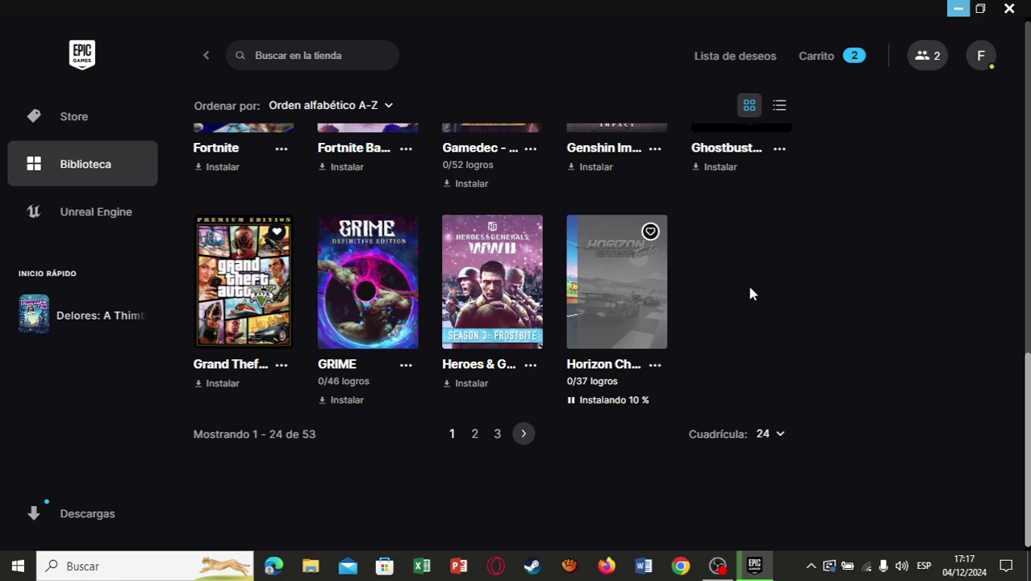
pyautogui.scroll(10, 730, 288)
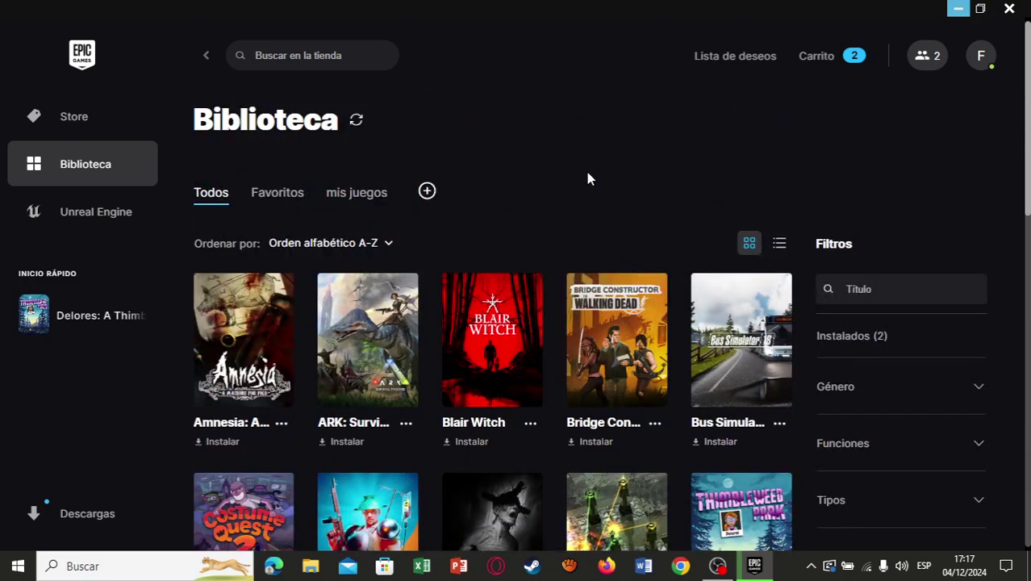
pyautogui.scroll(-10, 343, 210)
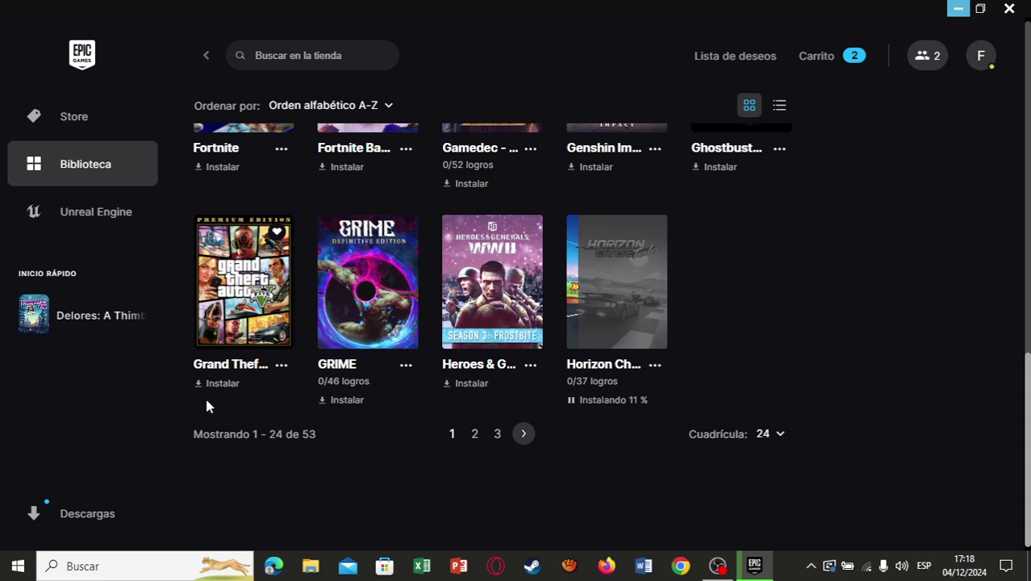
pyautogui.click(92, 514)
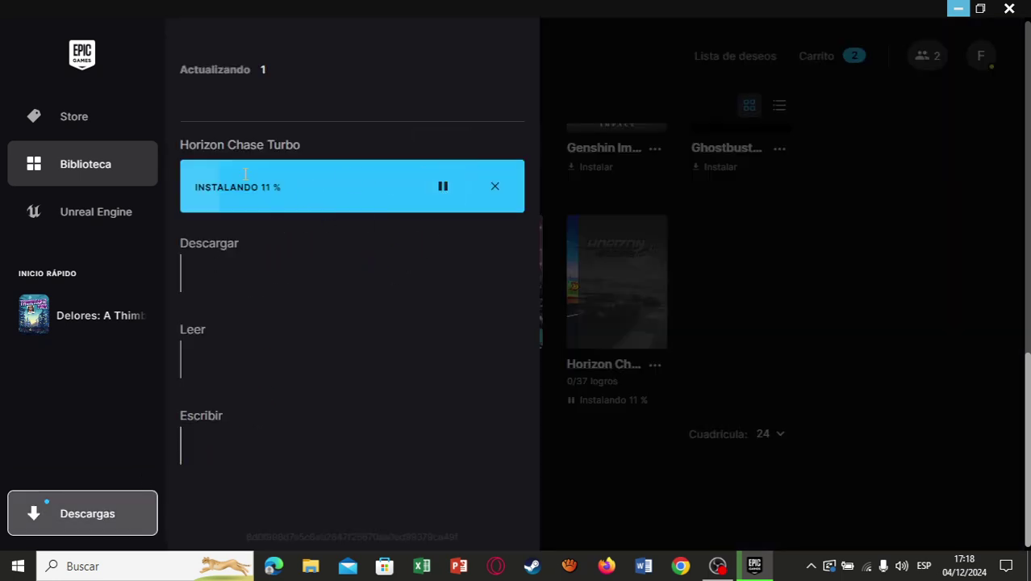
pyautogui.click(603, 280)
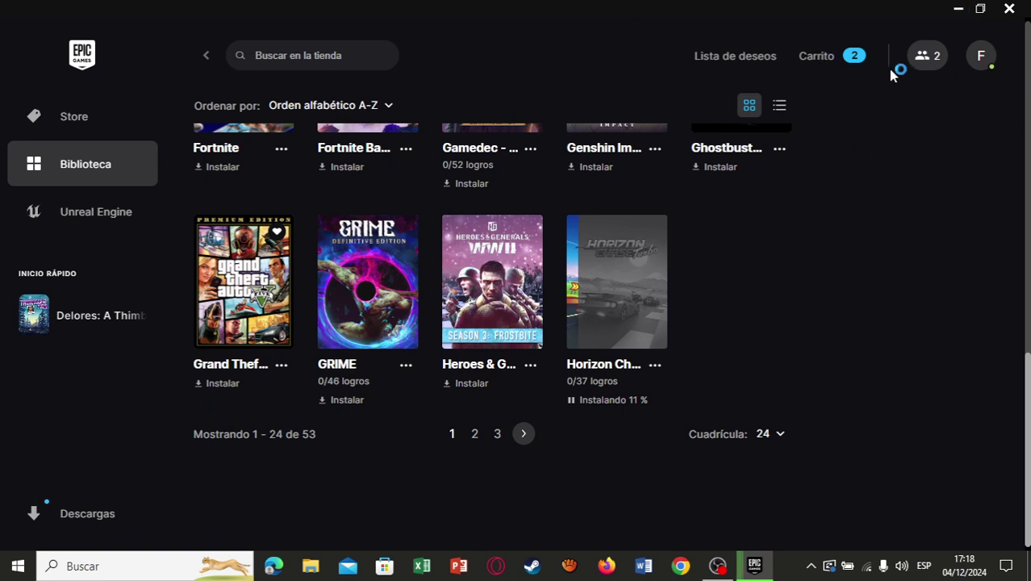
# - Enable the "Limitar las descargas" preference in the launcher settings and enter a limit of 200 kB/s
pyautogui.click(978, 65)
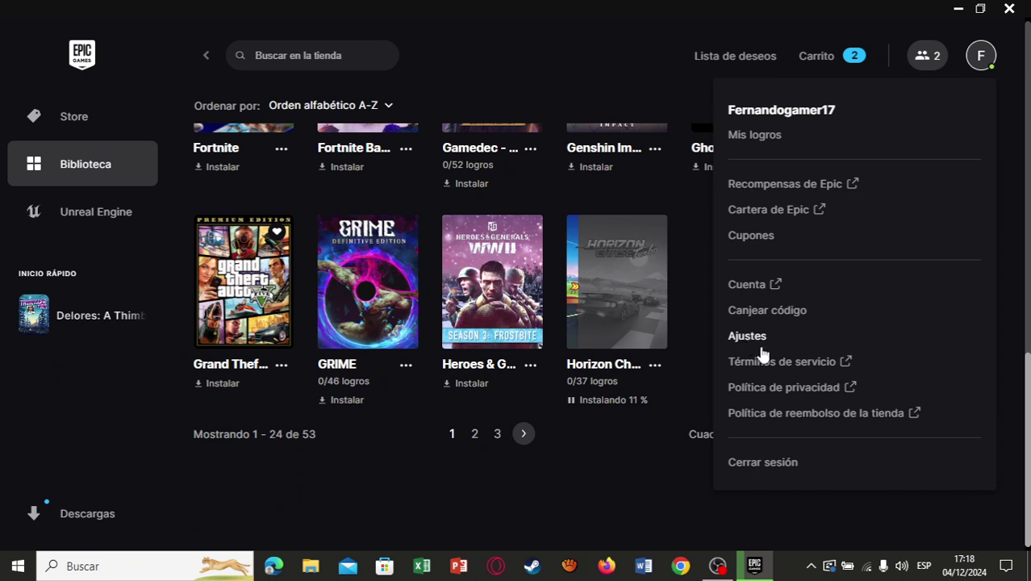
pyautogui.click(734, 337)
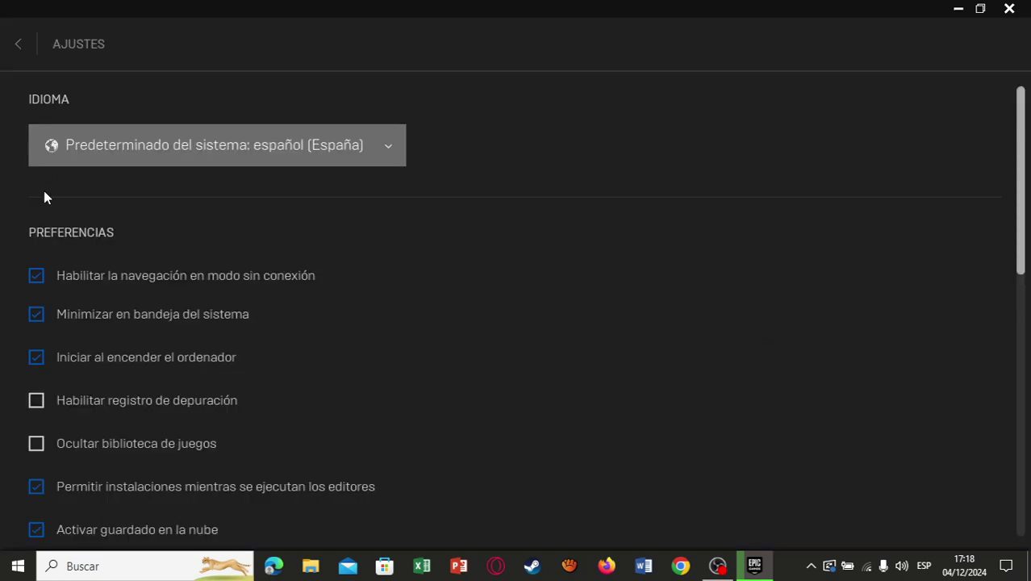
pyautogui.scroll(-3, 102, 234)
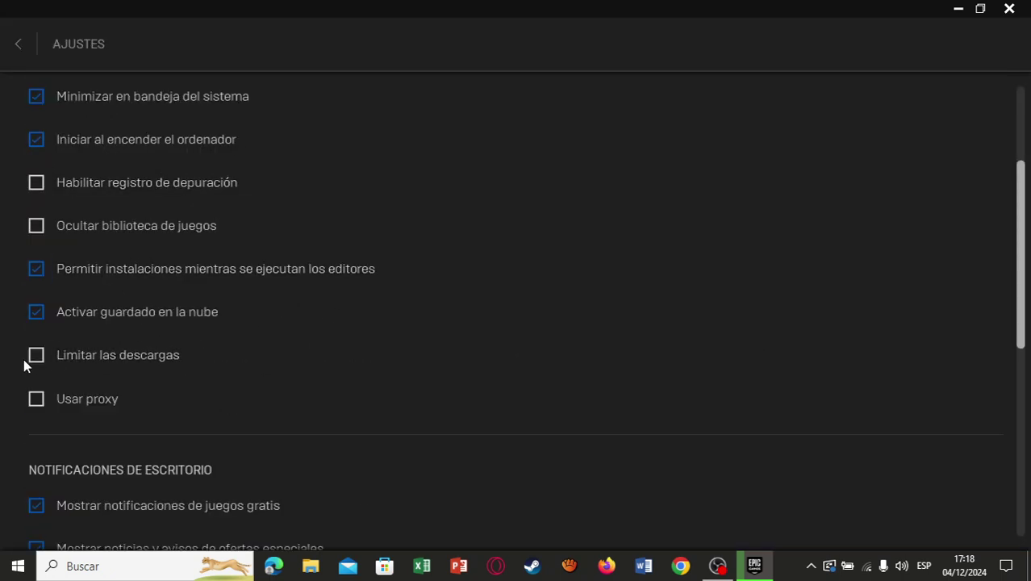
pyautogui.click(37, 359)
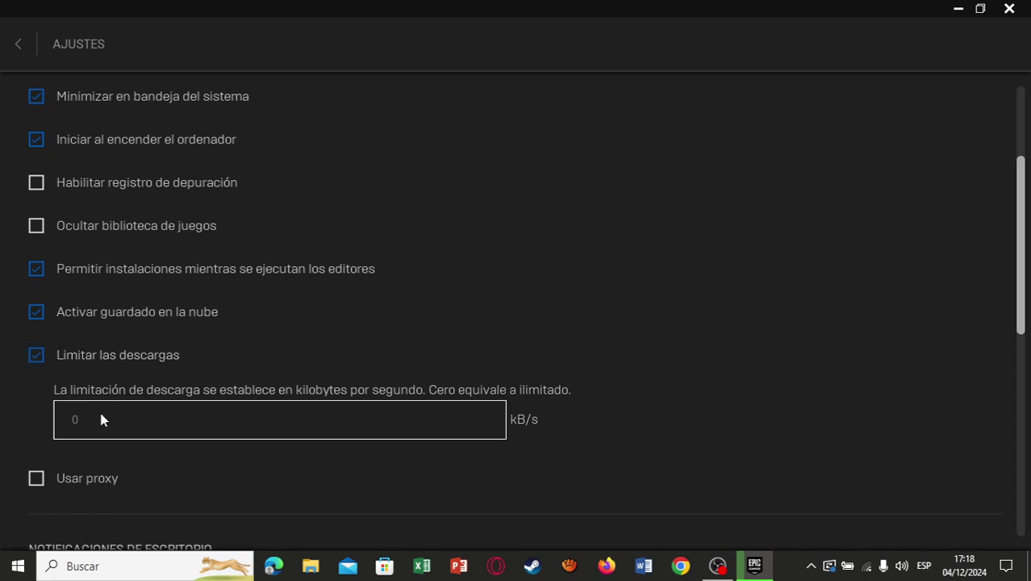
pyautogui.click(110, 424)
pyautogui.press('BackSpace')
pyautogui.write('200')
# - Replace the download limit with 1000 kB/s and leave the settings
pyautogui.scroll(3, 100, 422)
pyautogui.press('BackSpace')
pyautogui.press('BackSpace')
pyautogui.press('BackSpace')
pyautogui.write('10')
pyautogui.click(109, 423)
pyautogui.write('0')
pyautogui.write('0')
pyautogui.scroll(1, 29, 390)
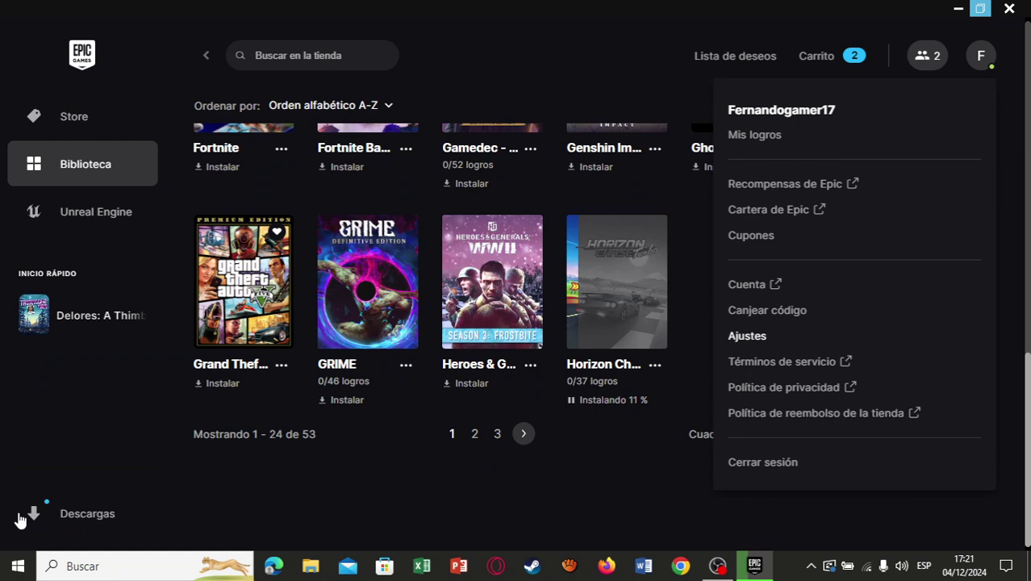
pyautogui.click(718, 567)
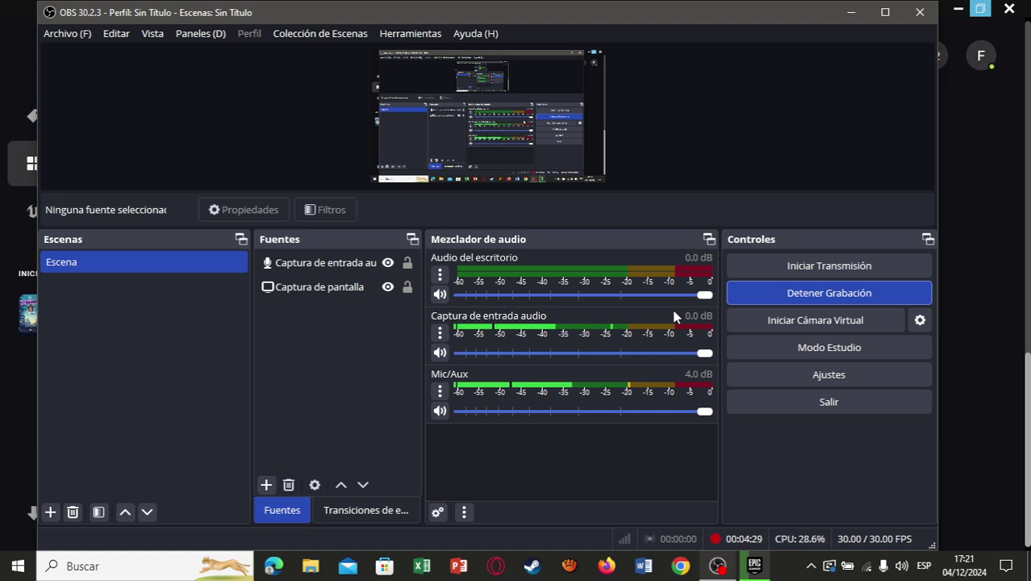
pyautogui.click(850, 12)
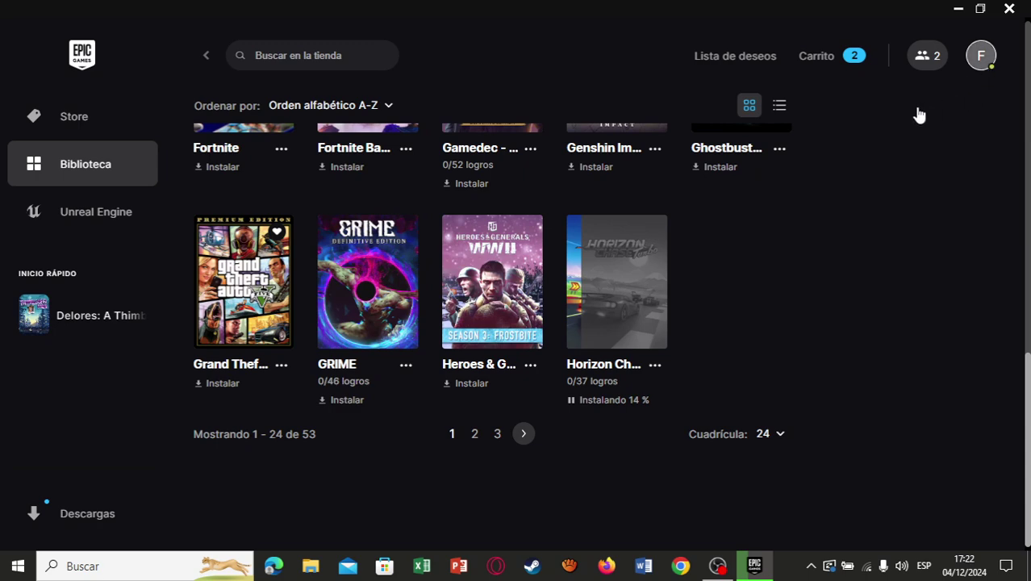
pyautogui.click(979, 9)
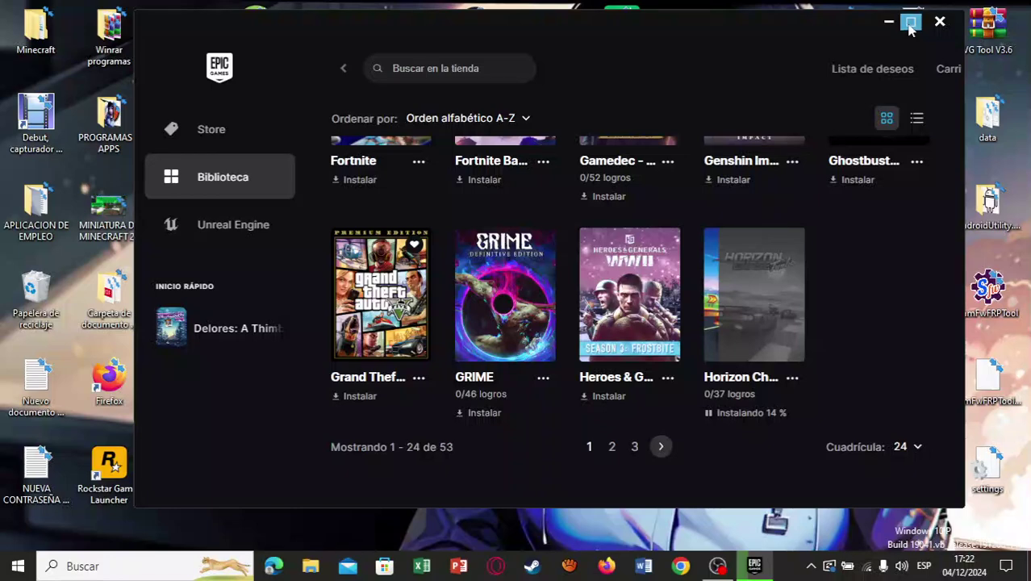
pyautogui.click(910, 21)
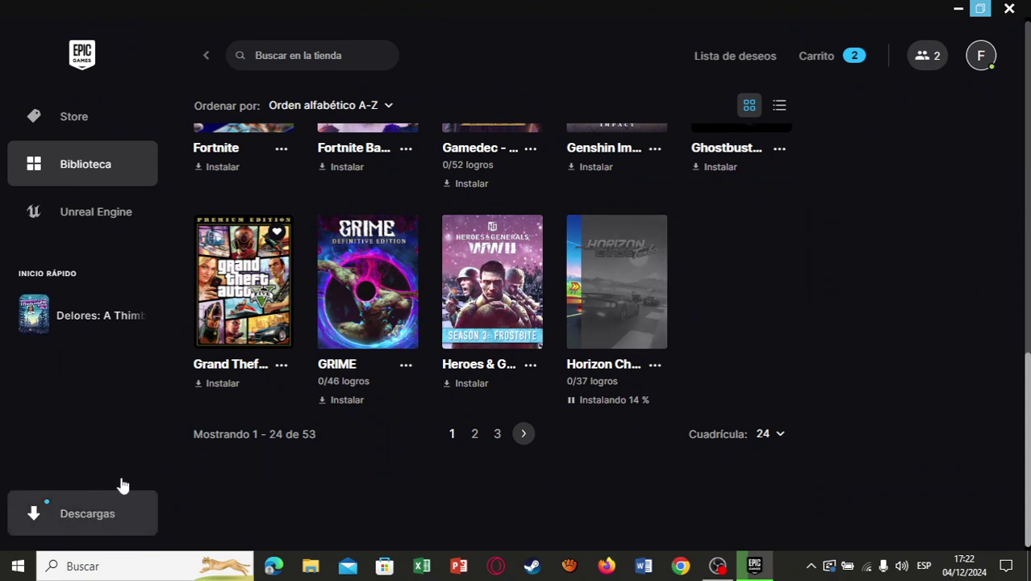
# - Minimize the game launcher and open the Windows Task Manager
pyautogui.click(957, 8)
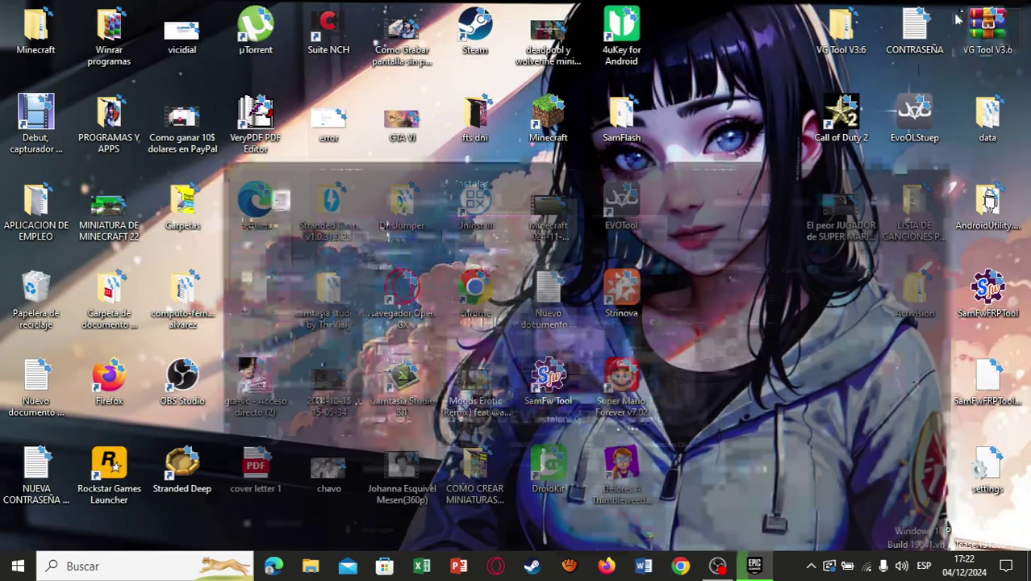
pyautogui.moveTo(717, 210); pyautogui.dragTo(707, 305)
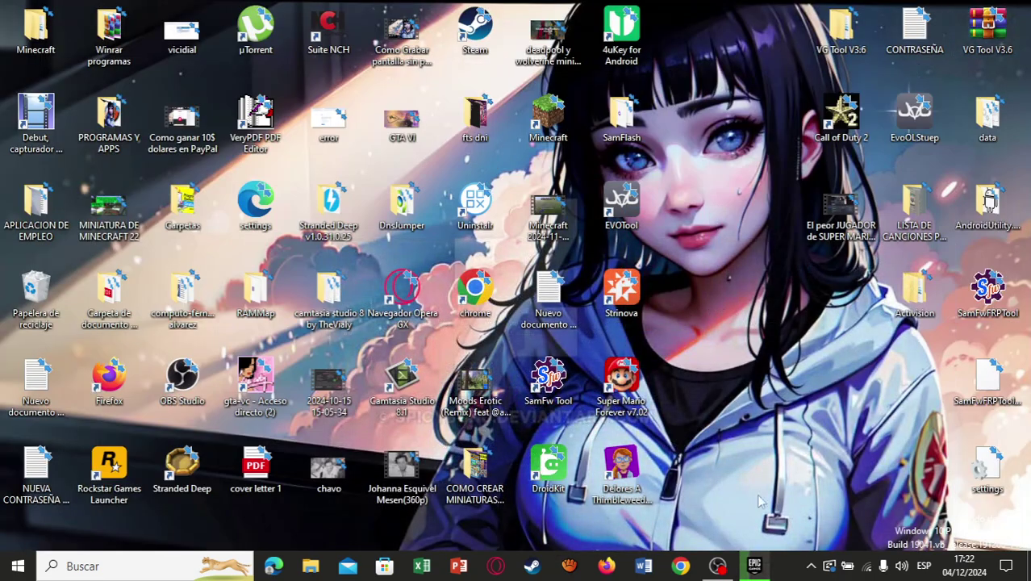
pyautogui.rightClick(781, 567)
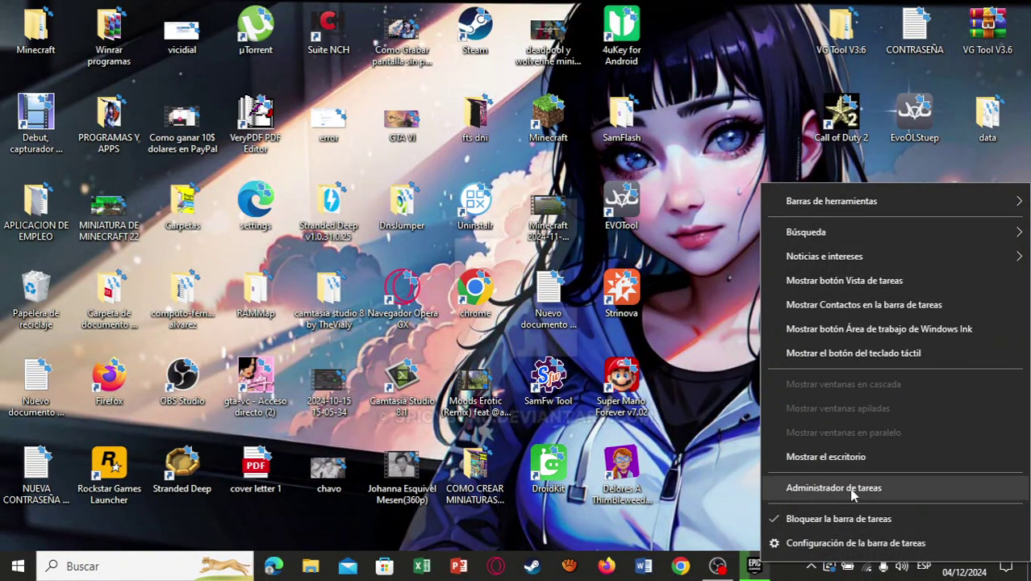
pyautogui.click(701, 488)
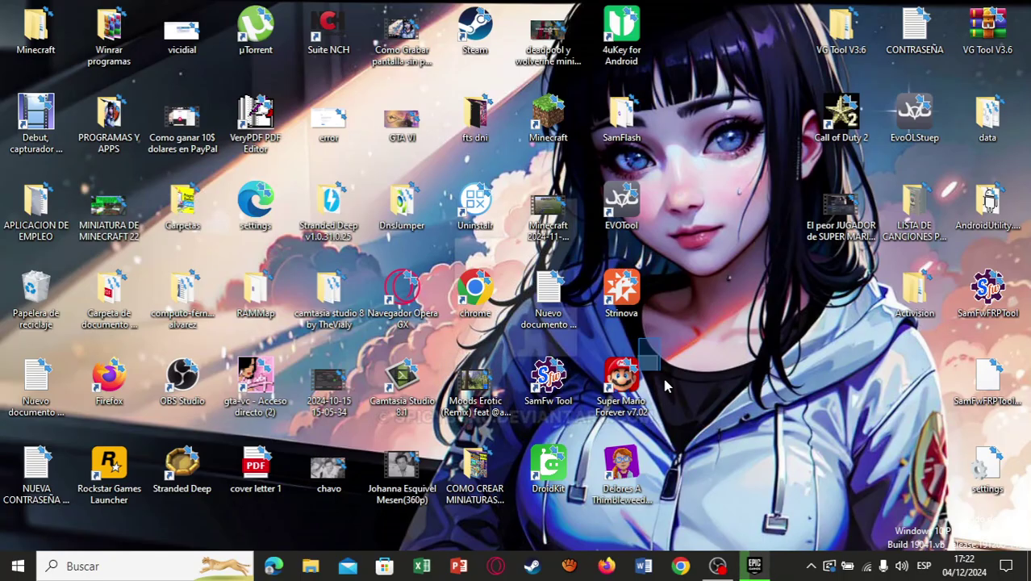
pyautogui.rightClick(788, 564)
pyautogui.click(795, 479)
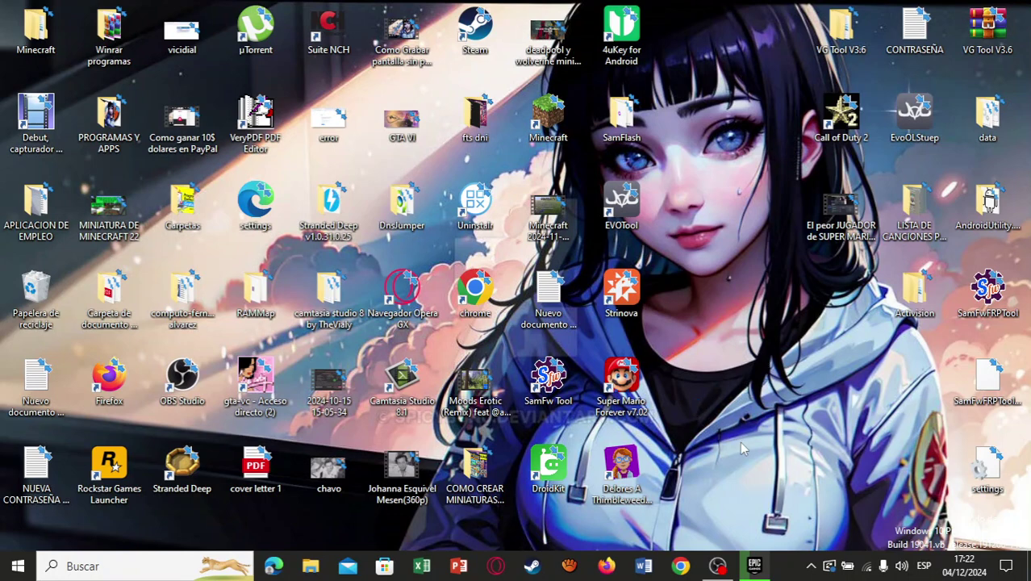
pyautogui.click(752, 567)
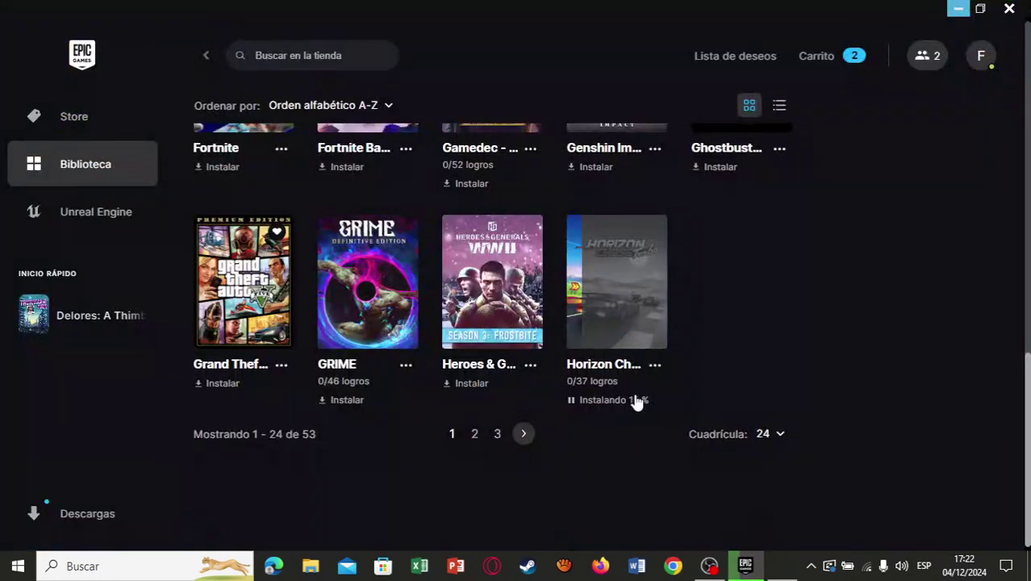
pyautogui.click(980, 8)
pyautogui.click(910, 22)
pyautogui.click(954, 8)
# - Reposition the Task Manager window and end the Microsoft Clipchamp task
pyautogui.moveTo(409, 89); pyautogui.dragTo(494, 66)
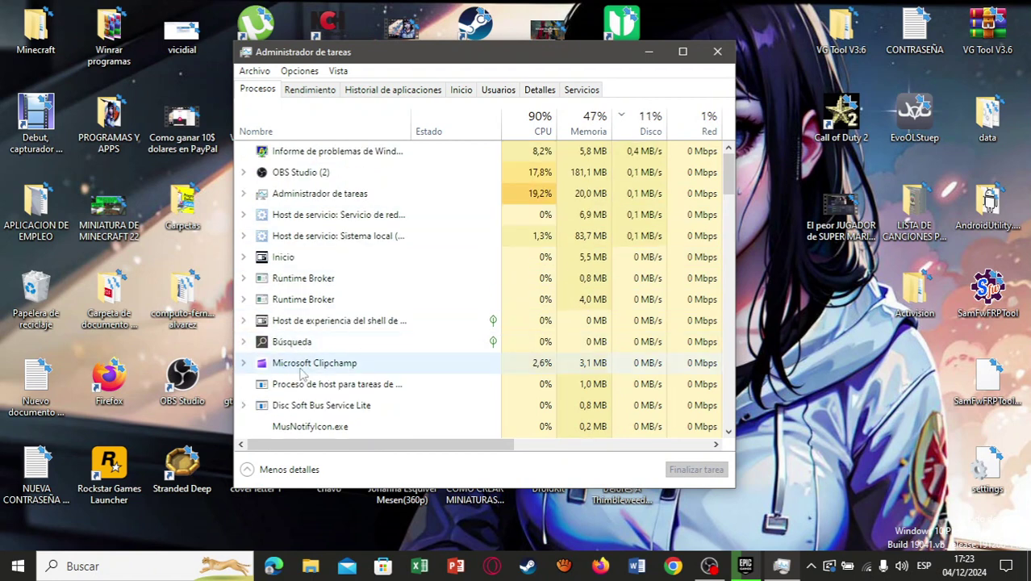
pyautogui.rightClick(300, 367)
pyautogui.click(298, 401)
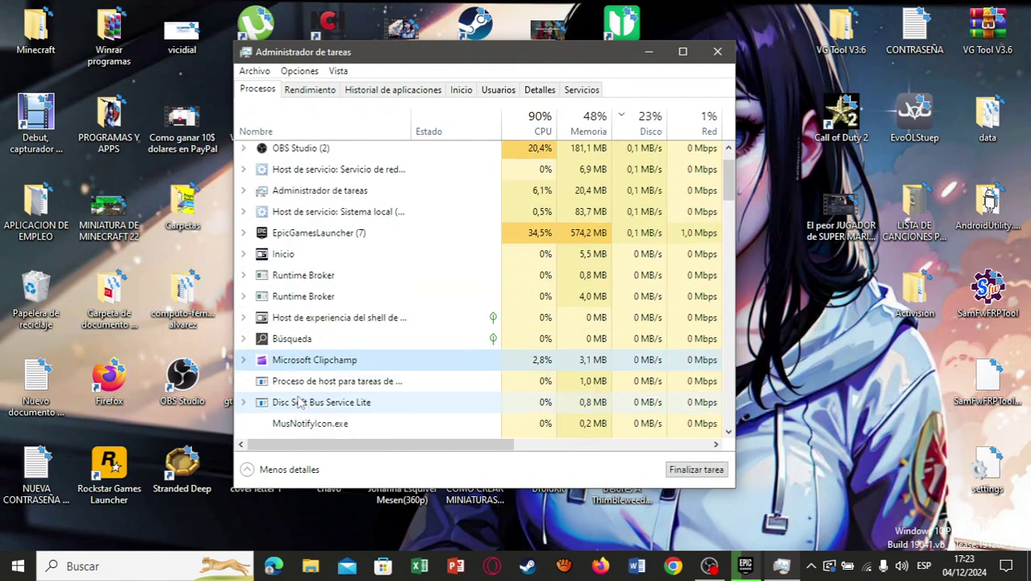
pyautogui.rightClick(325, 357)
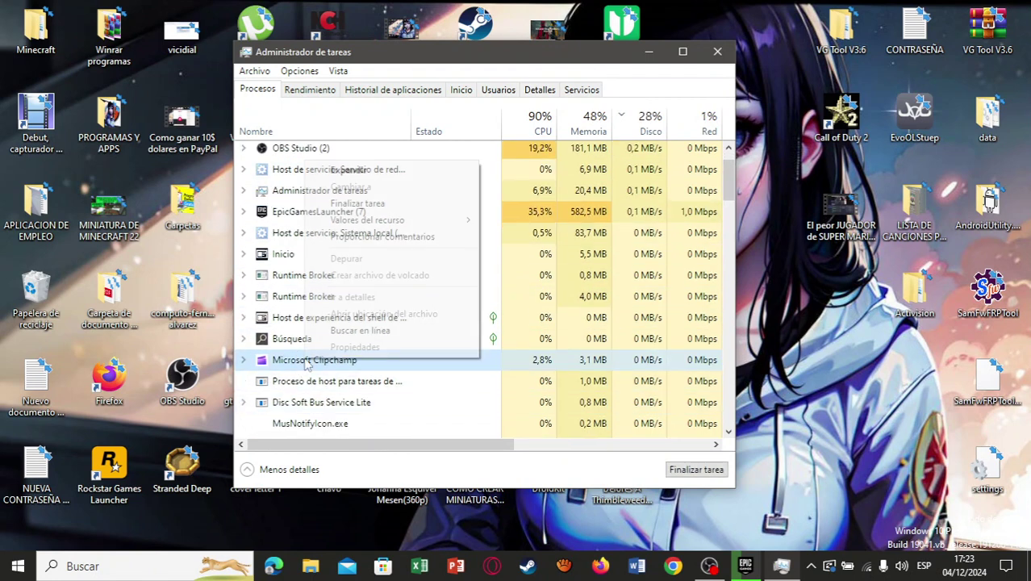
pyautogui.click(361, 203)
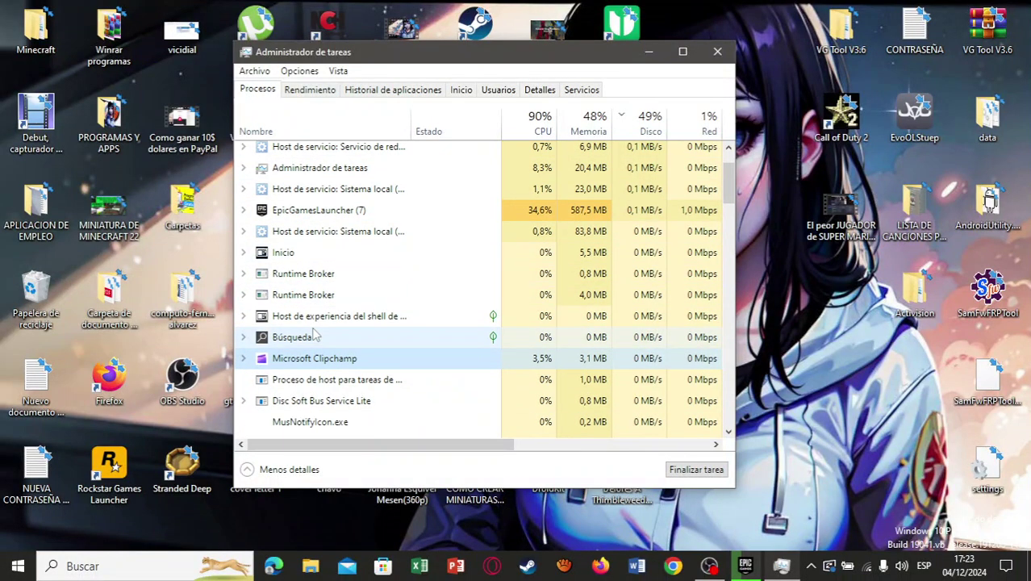
# - Find the DAEMON Tools Shell Extensions process further down the process list and end it
pyautogui.scroll(-3, 319, 334)
pyautogui.scroll(-13, 321, 344)
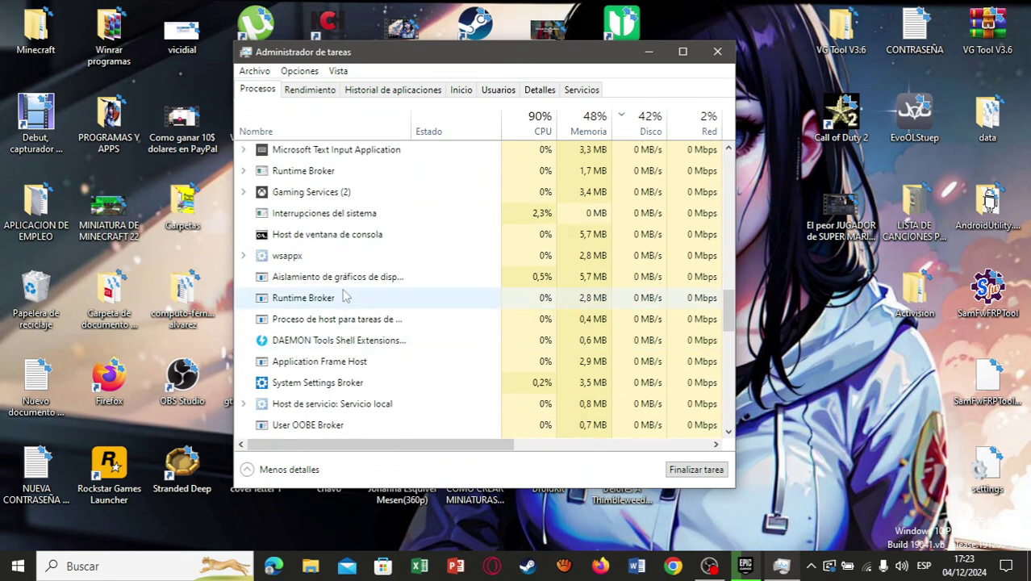
pyautogui.click(305, 340)
pyautogui.rightClick(303, 334)
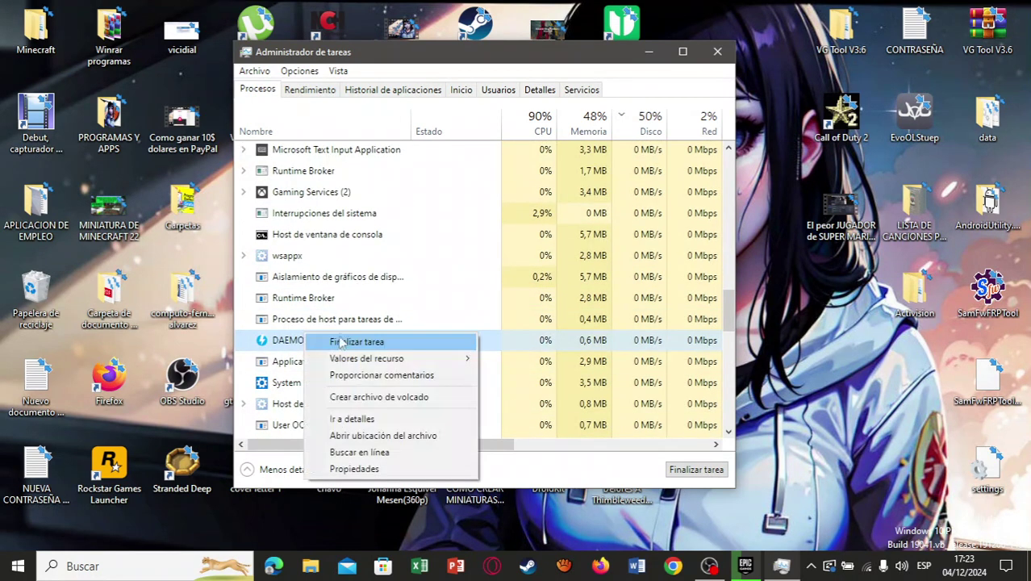
pyautogui.click(345, 340)
# - Set the priority of EpicGamesLauncher.exe to Alta in the detailed process list and confirm the priority change
pyautogui.scroll(8, 339, 326)
pyautogui.scroll(5, 335, 314)
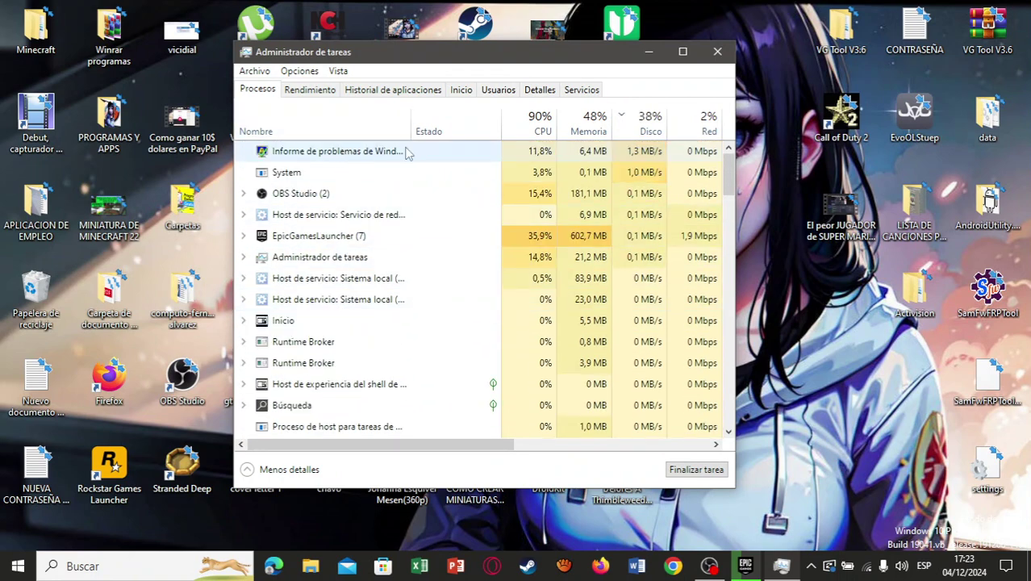
pyautogui.click(538, 89)
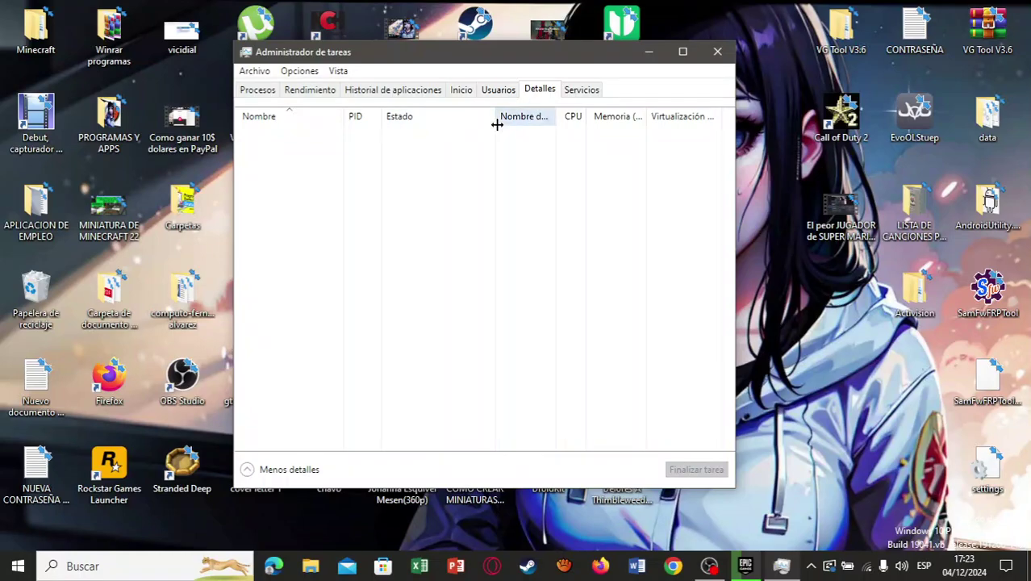
pyautogui.scroll(-6, 317, 227)
pyautogui.scroll(6, 317, 227)
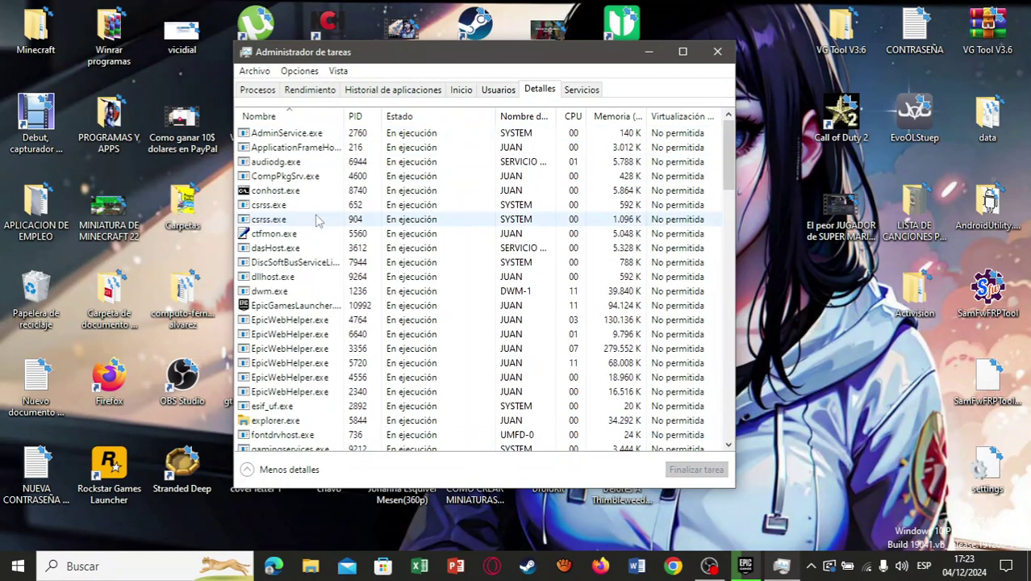
pyautogui.click(327, 305)
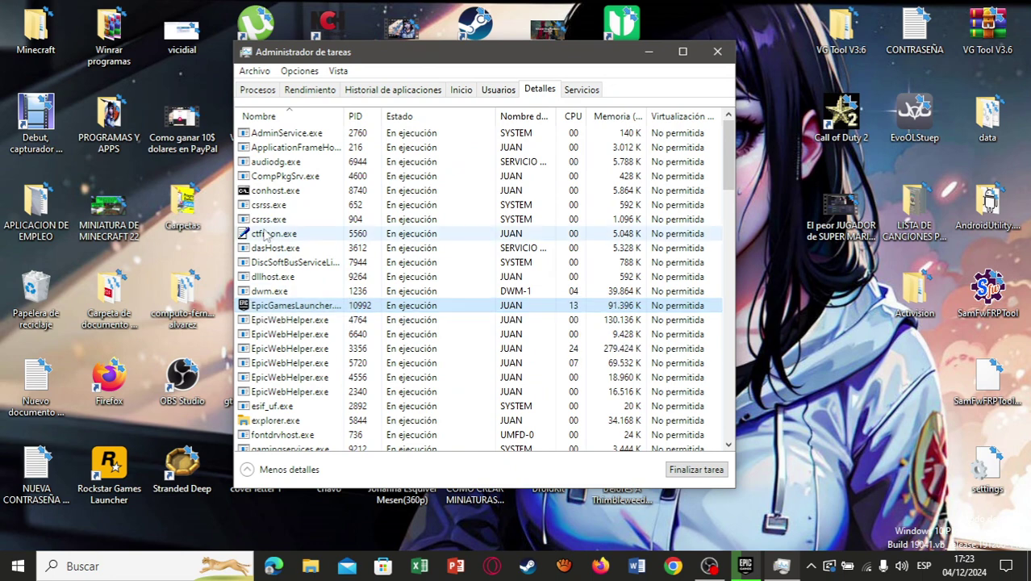
pyautogui.moveTo(733, 154); pyautogui.dragTo(765, 113)
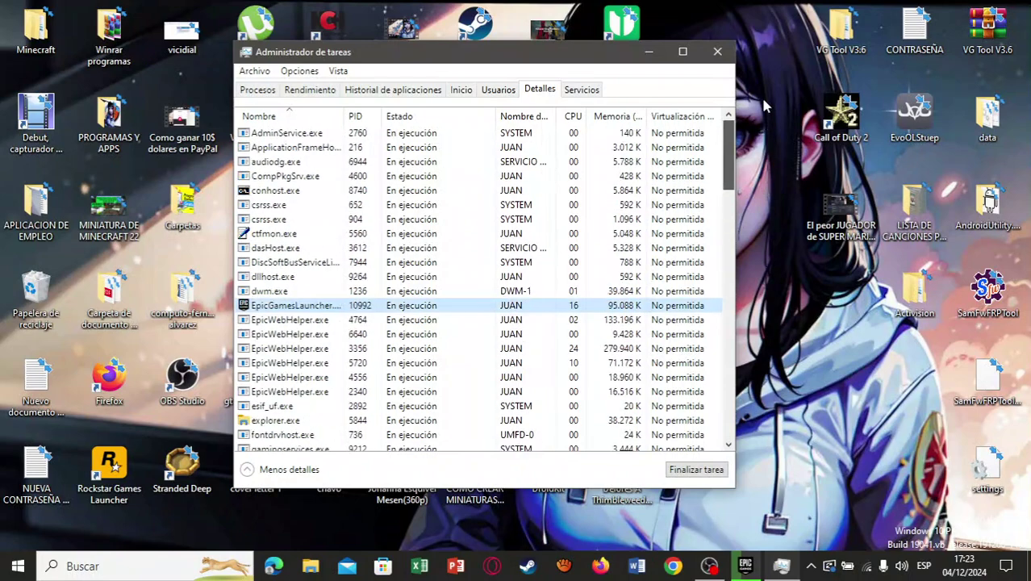
pyautogui.rightClick(312, 309)
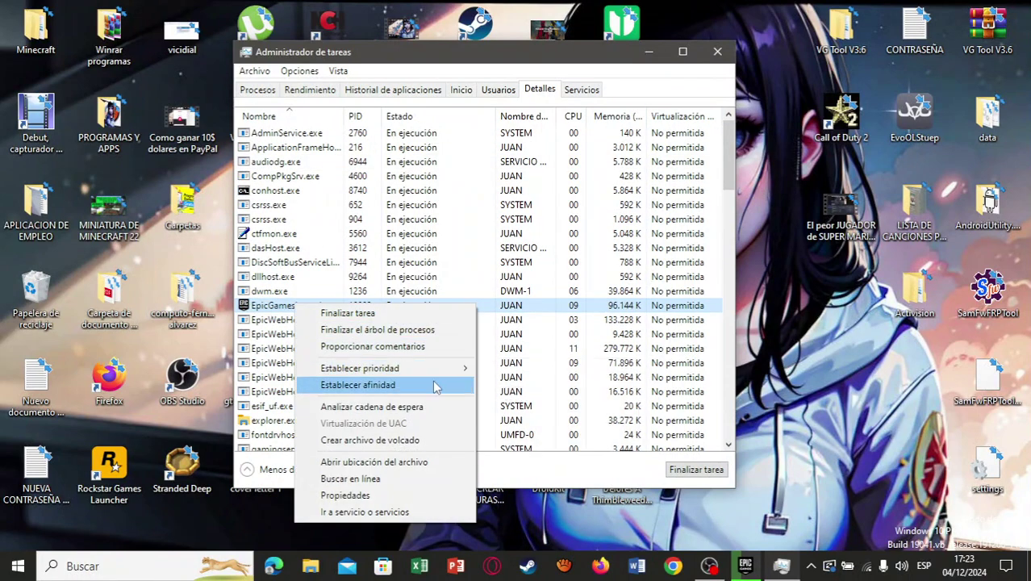
pyautogui.moveTo(438, 382)
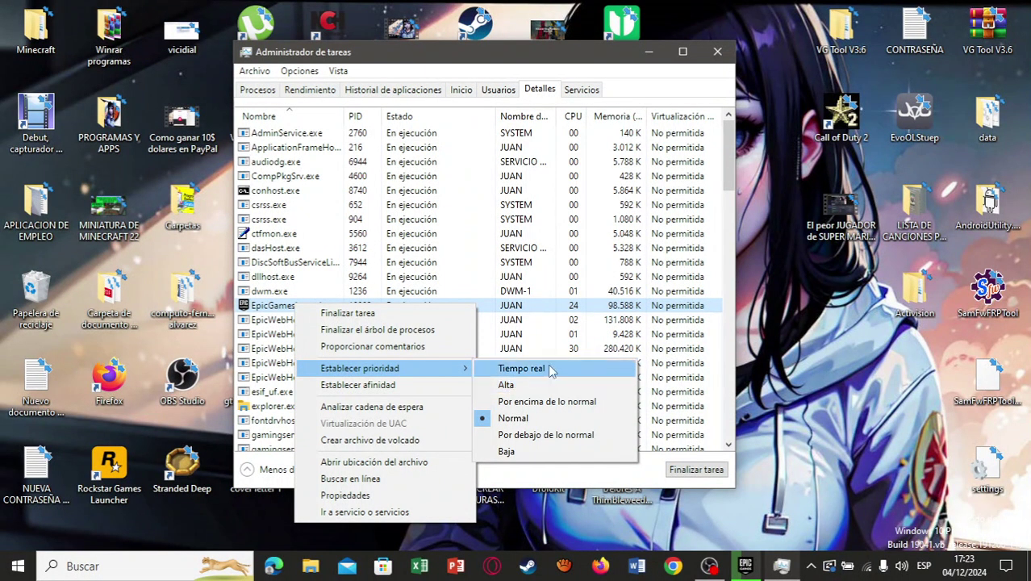
pyautogui.click(507, 387)
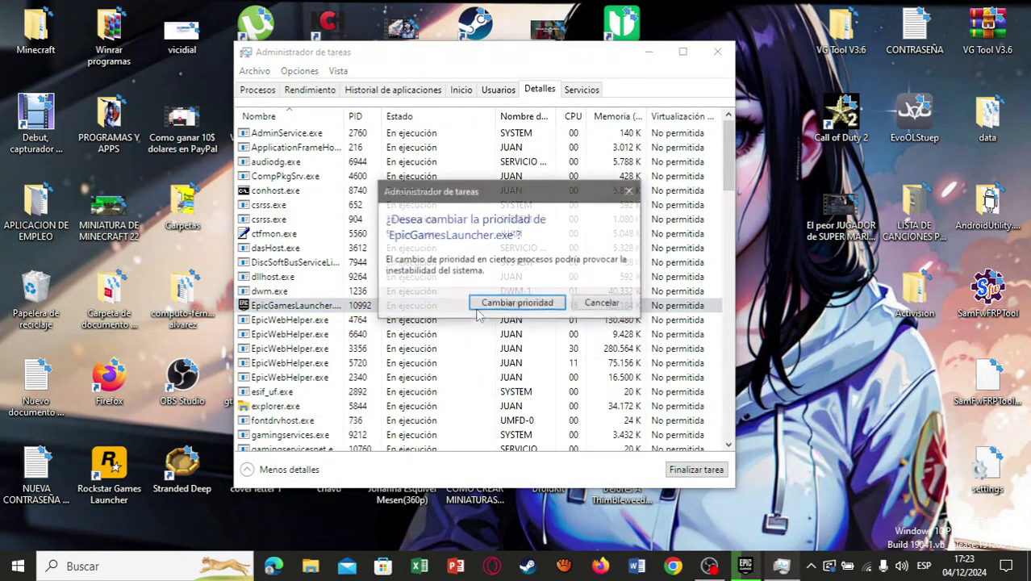
pyautogui.click(505, 309)
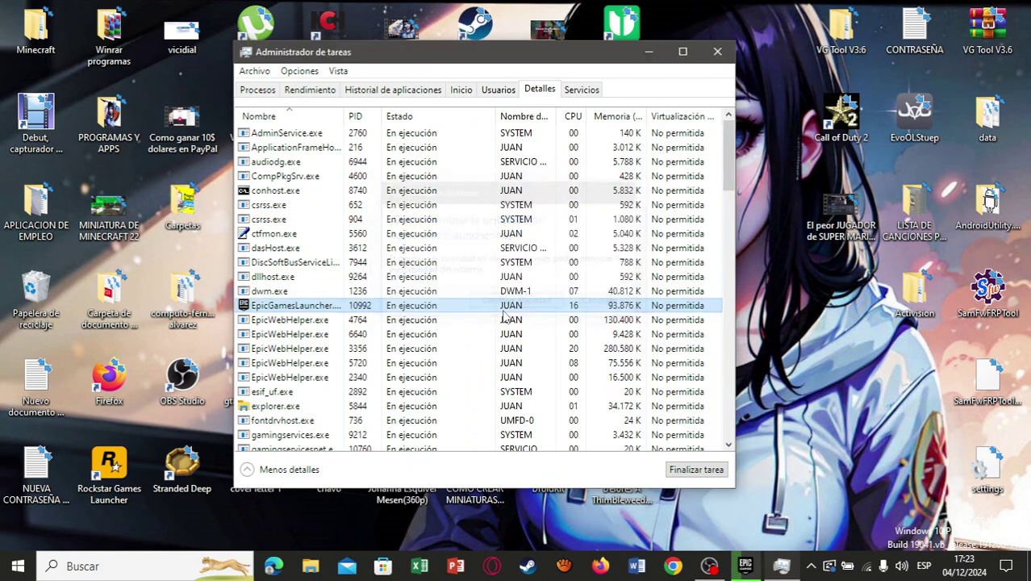
# - Reapply the Alta priority to EpicGamesLauncher.exe and close the Task Manager
pyautogui.rightClick(307, 306)
pyautogui.moveTo(472, 371)
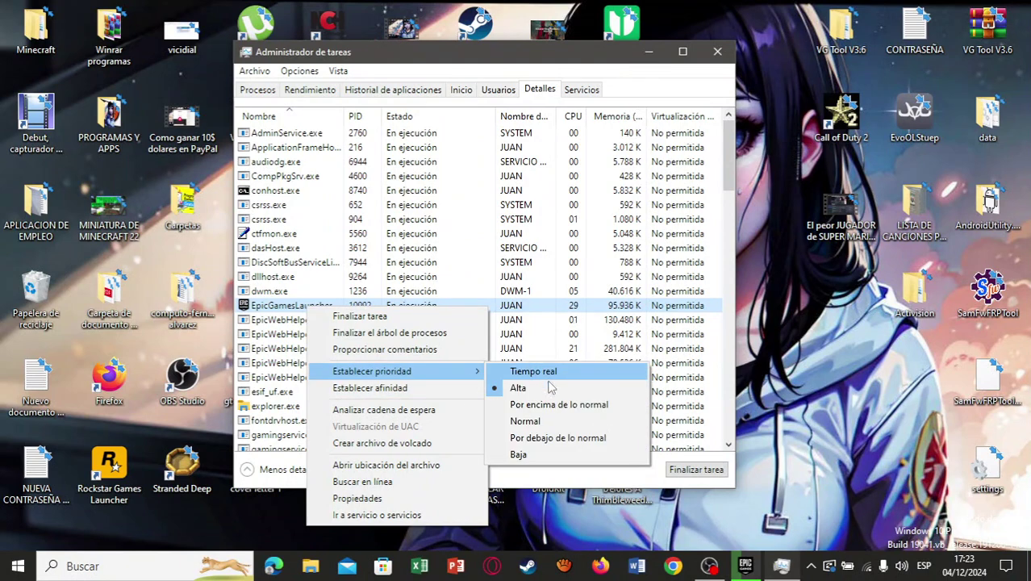
pyautogui.click(517, 388)
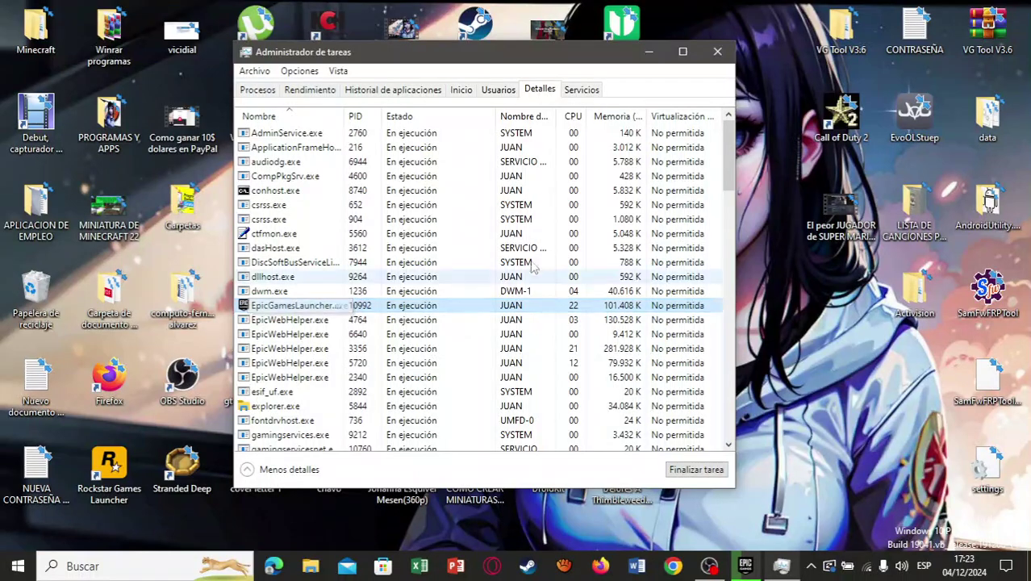
pyautogui.click(718, 52)
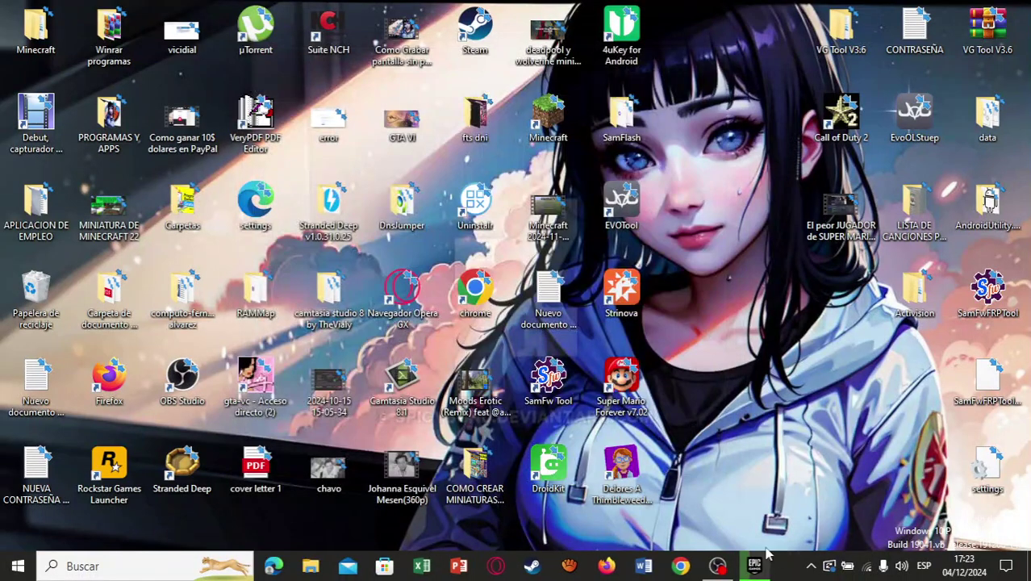
# - Return to the Epic Games Launcher and examine the Horizon Chase Turbo installation in the downloads overview, trying its pause control
pyautogui.click(745, 565)
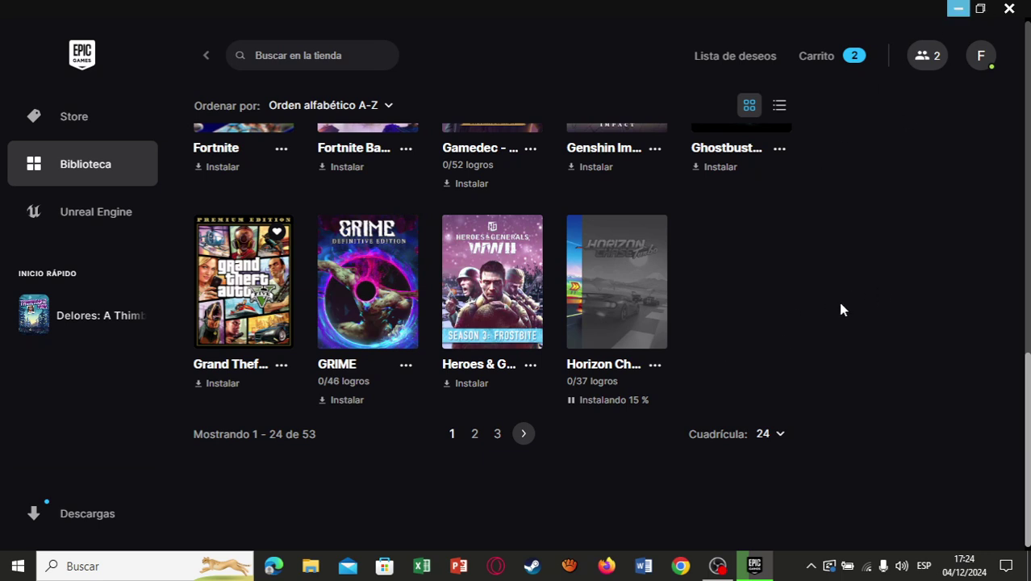
pyautogui.click(107, 520)
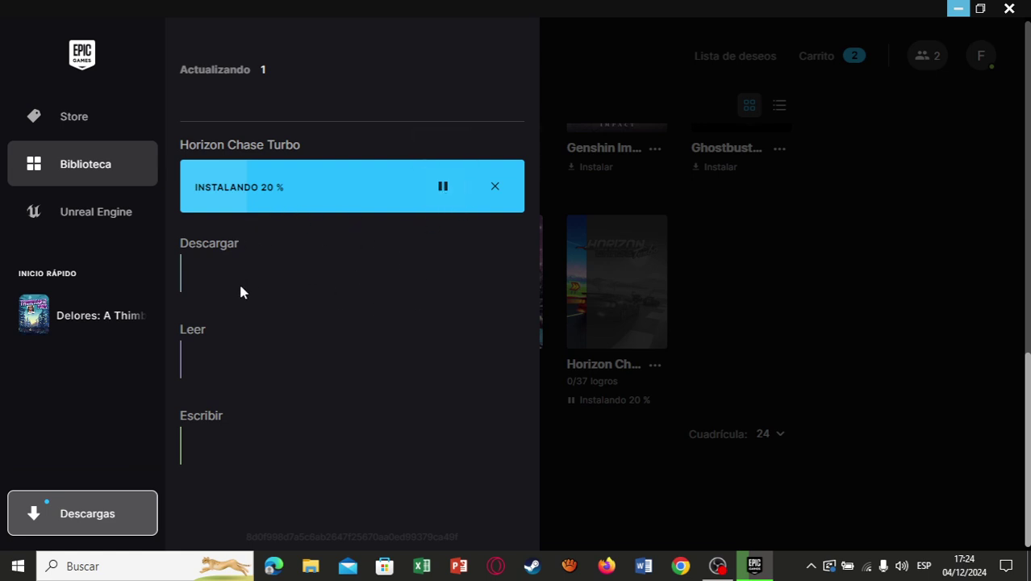
pyautogui.moveTo(240, 282); pyautogui.dragTo(210, 251)
pyautogui.click(213, 260)
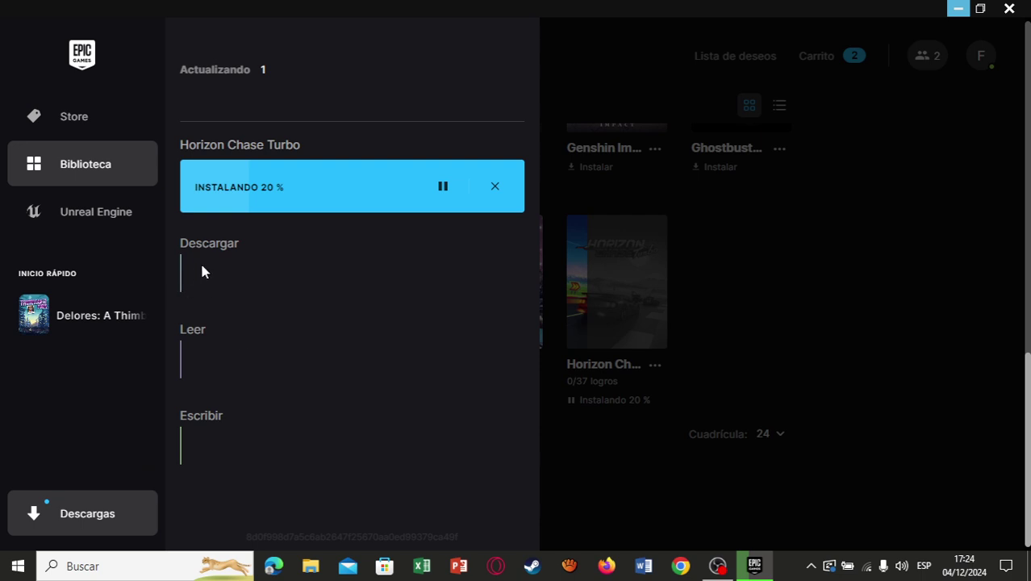
pyautogui.click(448, 191)
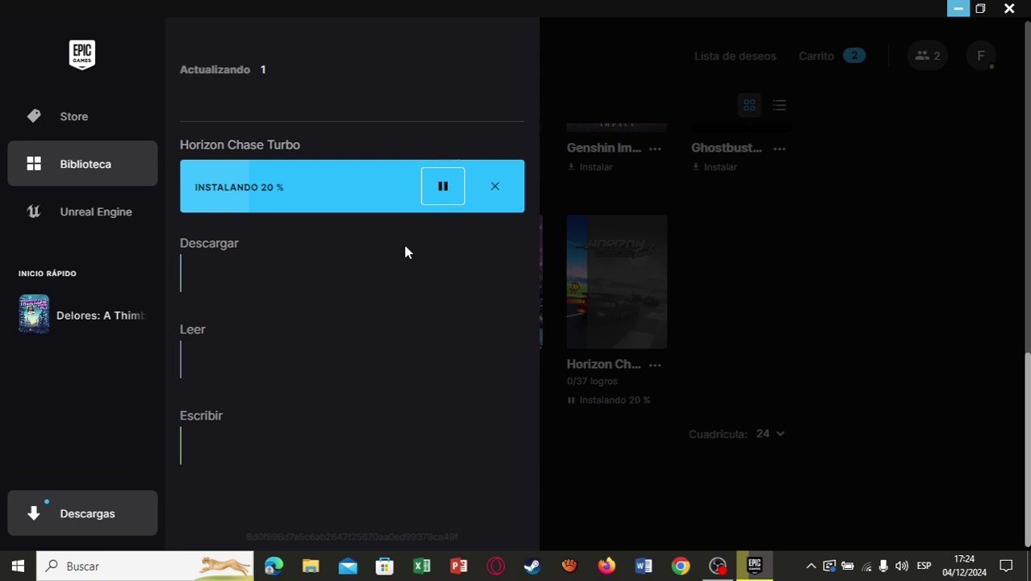
# - Close the downloads overview and reopen it to recheck the installation progress, and minimize the launcher
pyautogui.click(980, 8)
pyautogui.click(914, 24)
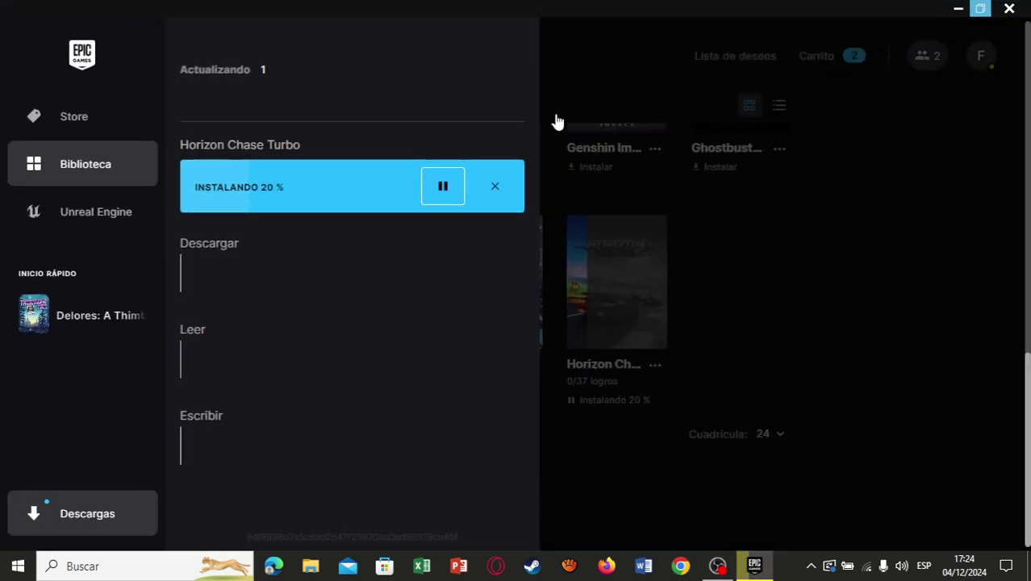
pyautogui.click(626, 321)
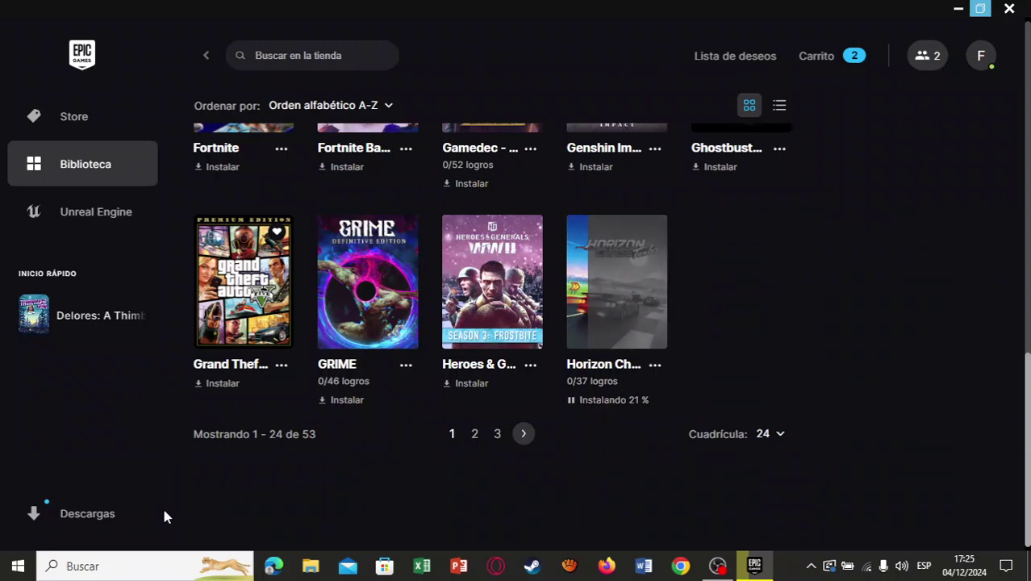
pyautogui.click(88, 513)
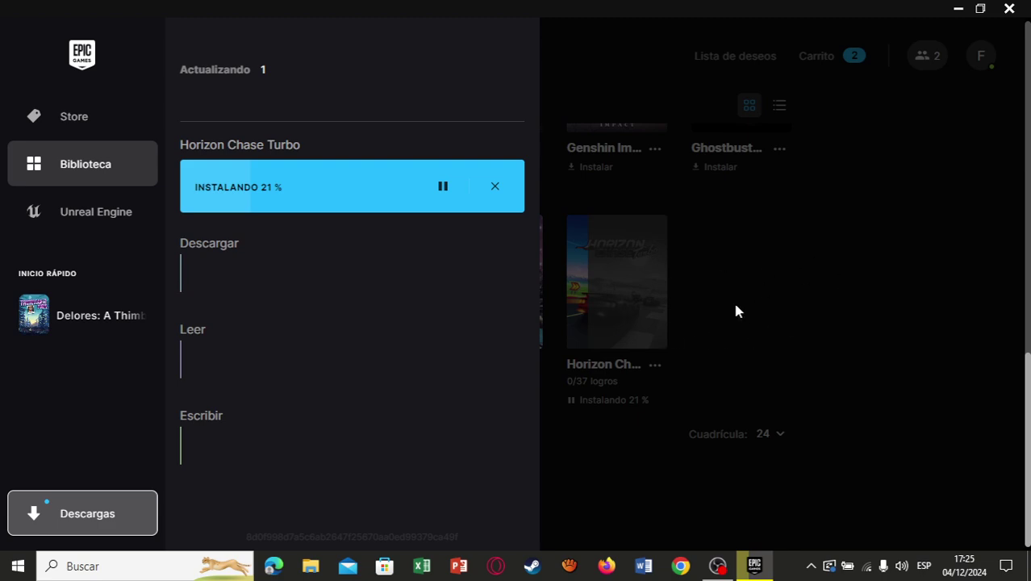
pyautogui.click(957, 9)
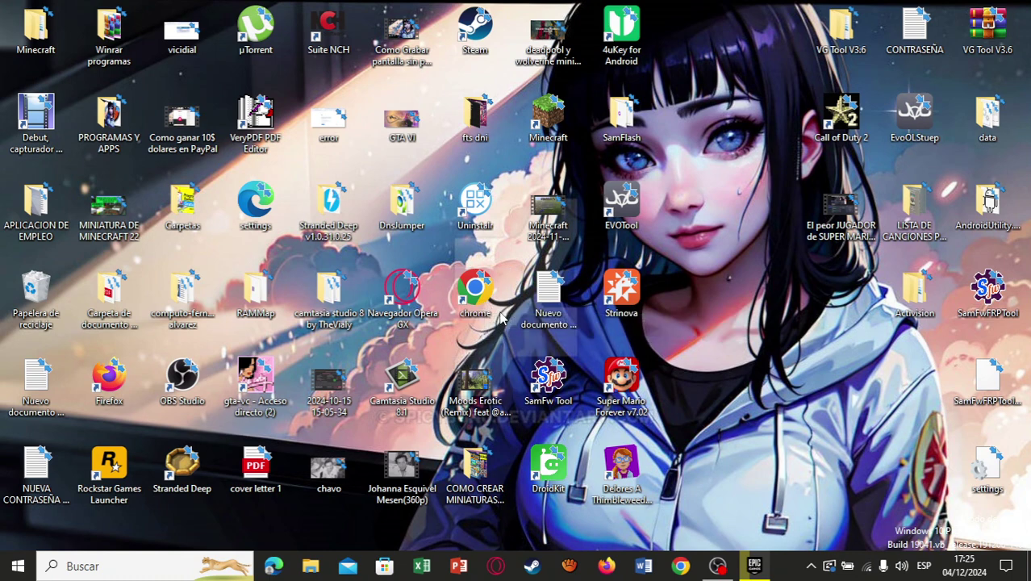
# - Open the Chrome browser from the desktop and load the Google home page through its saved shortcut
pyautogui.click(717, 566)
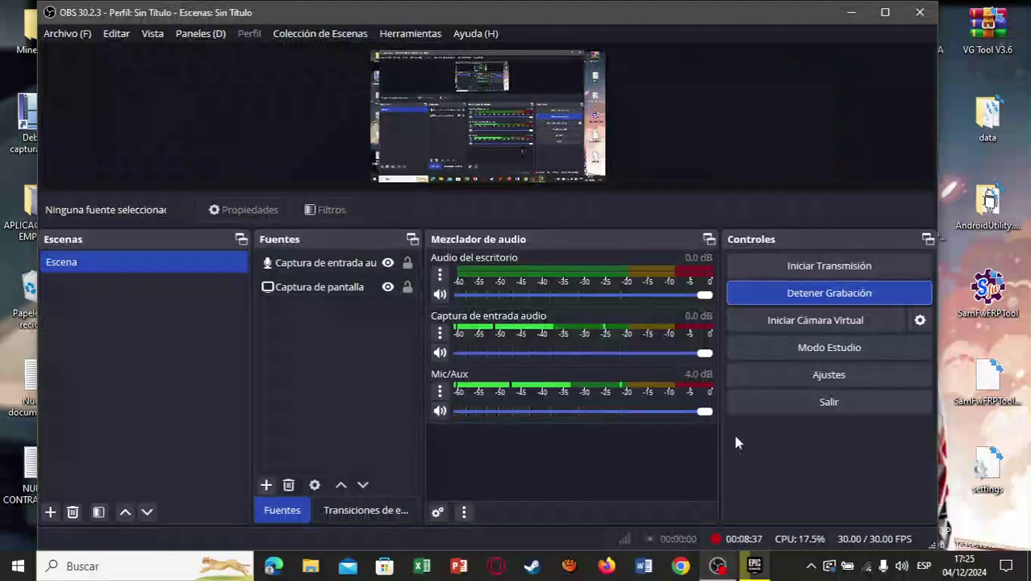
pyautogui.click(850, 12)
pyautogui.doubleClick(485, 331)
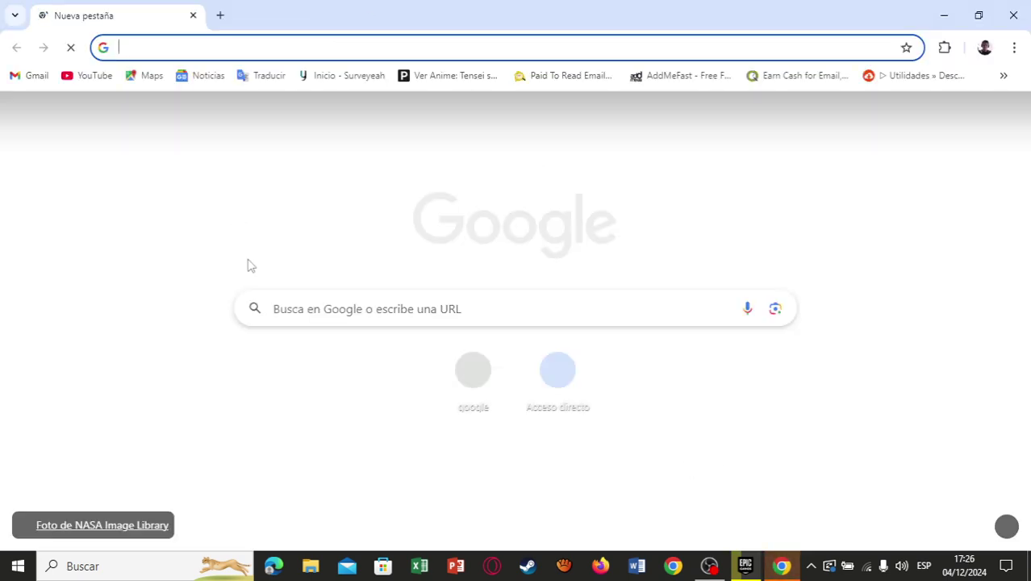
pyautogui.click(232, 209)
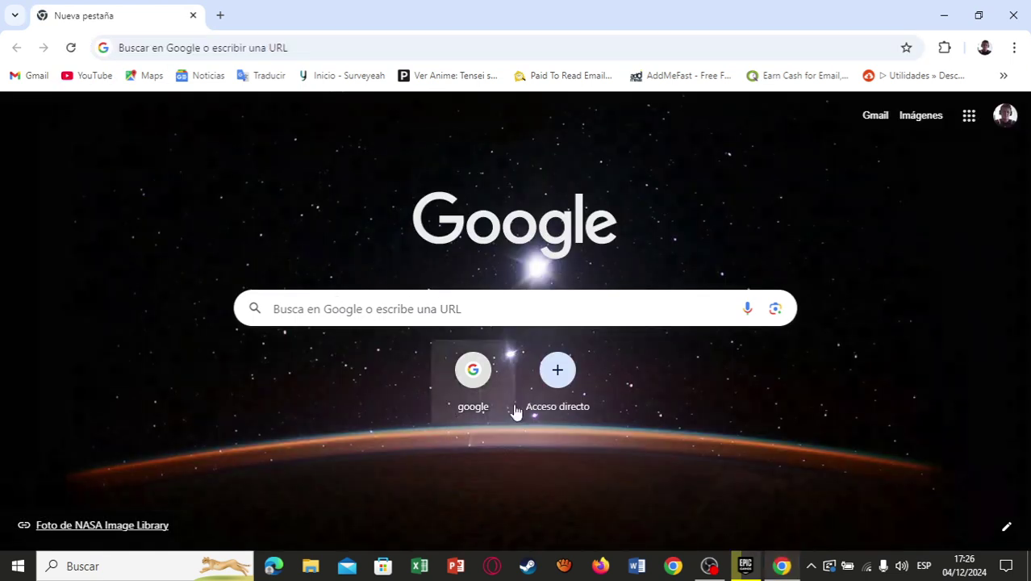
pyautogui.click(474, 408)
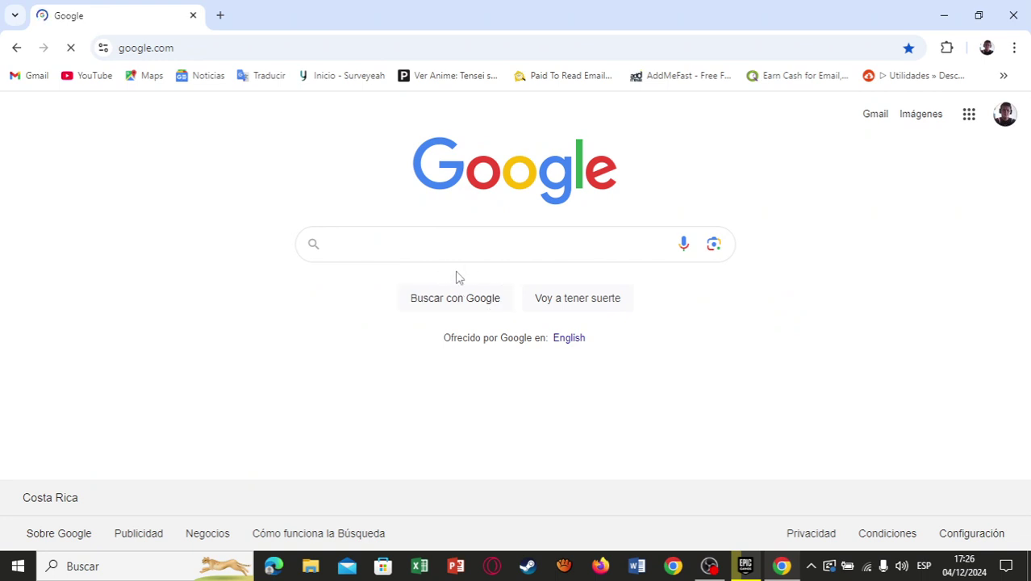
# - Search Google for "cheat engine"
pyautogui.click(382, 248)
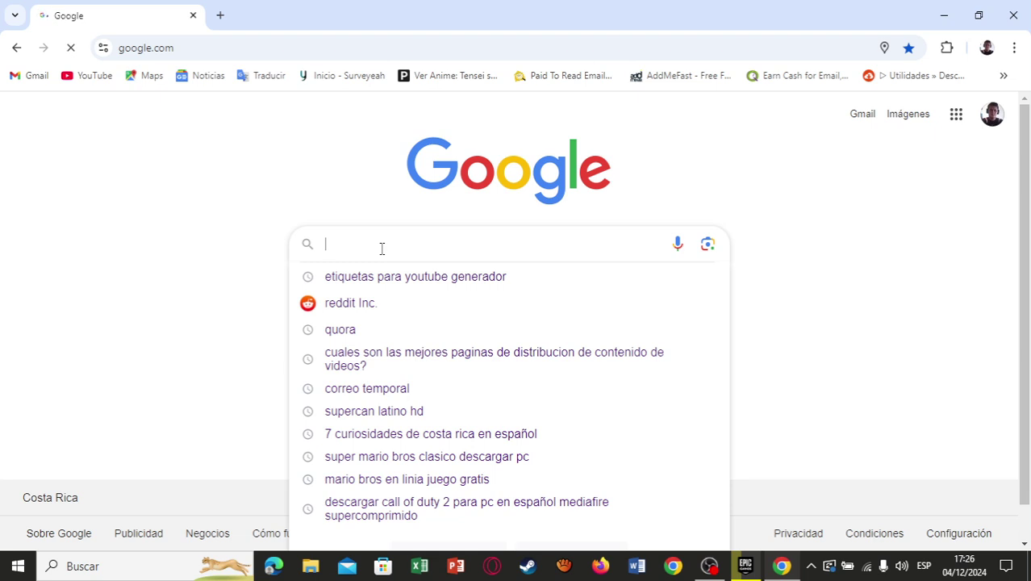
pyautogui.write('cheat engn')
pyautogui.press('BackSpace')
pyautogui.press('BackSpace')
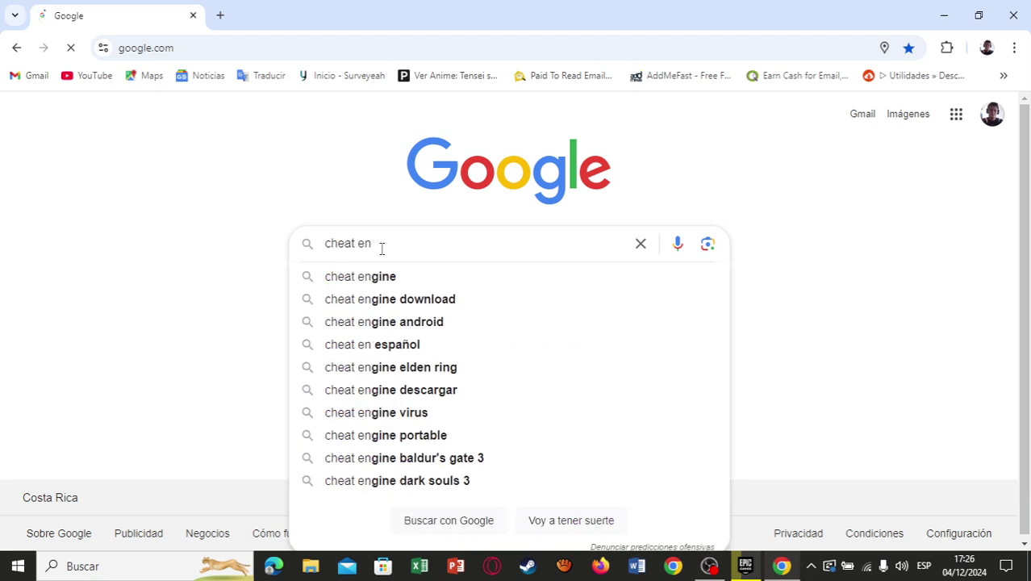
pyautogui.write('gine')
pyautogui.press('Down')
pyautogui.press('Down')
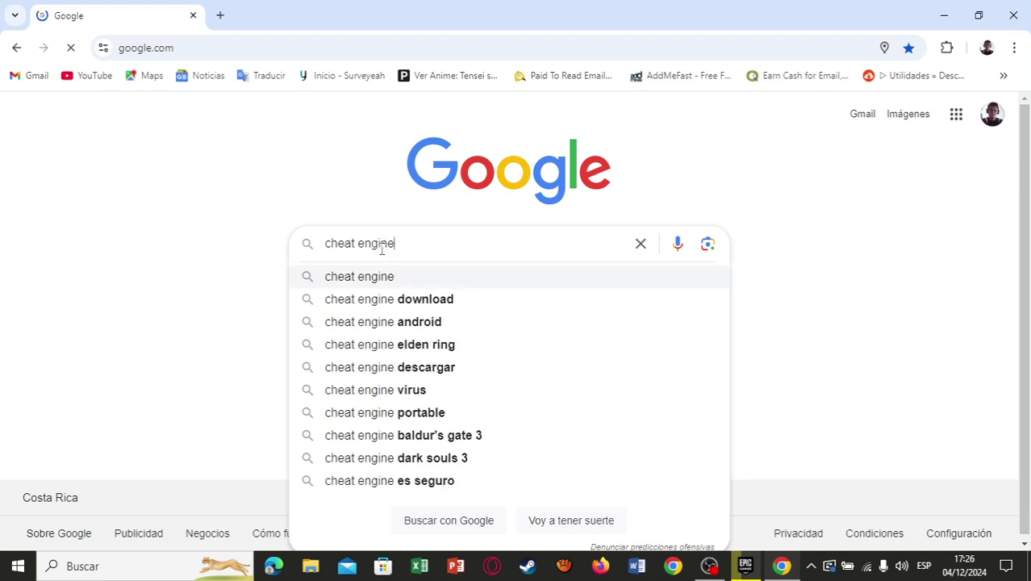
pyautogui.press('Return')
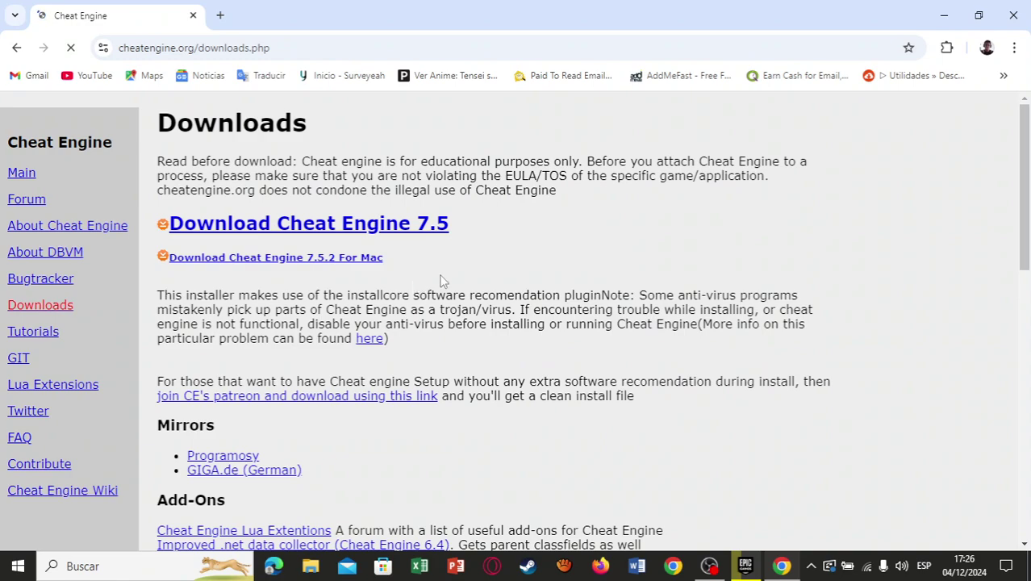
# - Look through the Cheat Engine downloads page and accept the site's cookie notice
pyautogui.scroll(-2, 410, 299)
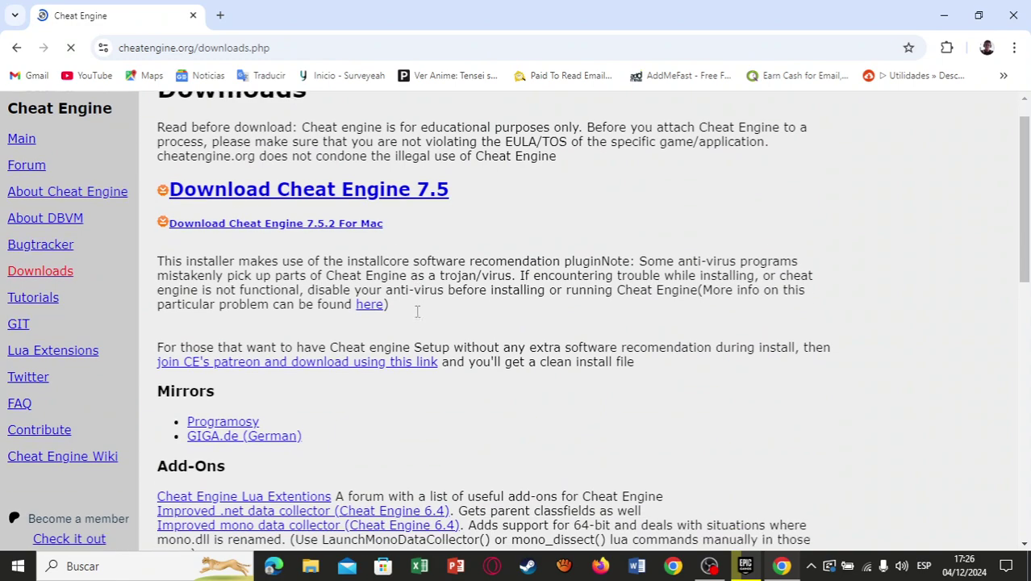
pyautogui.scroll(-3, 414, 321)
pyautogui.scroll(5, 415, 321)
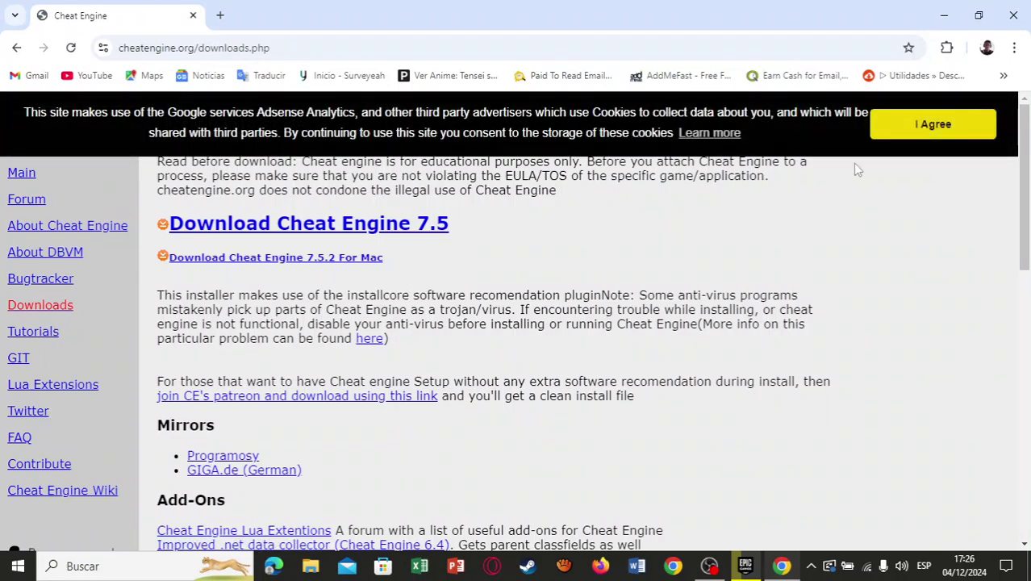
pyautogui.click(909, 129)
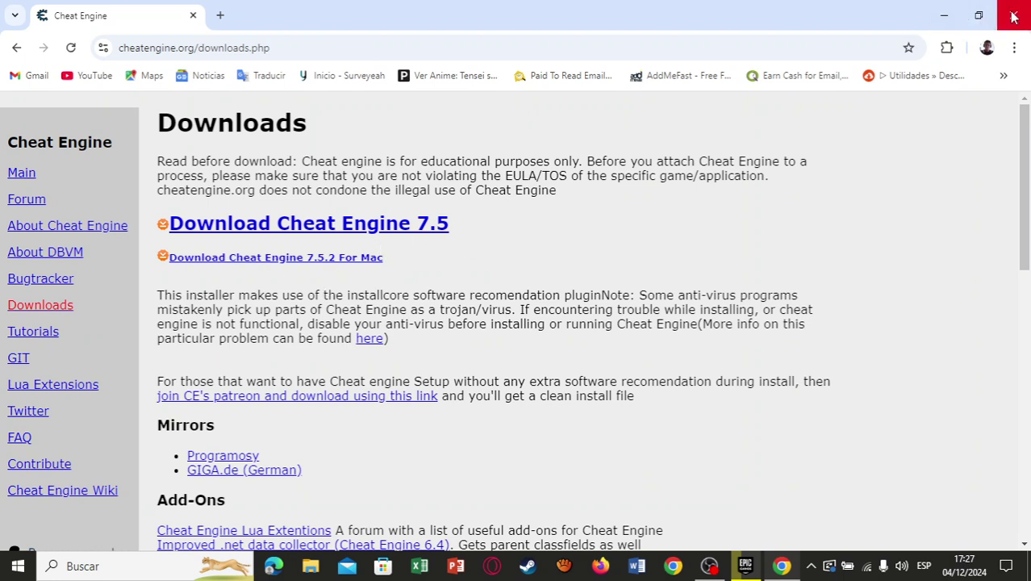
# - Dismiss the advertisement, copy the address of the Cheat Engine downloads page and close the browser
pyautogui.click(242, 50)
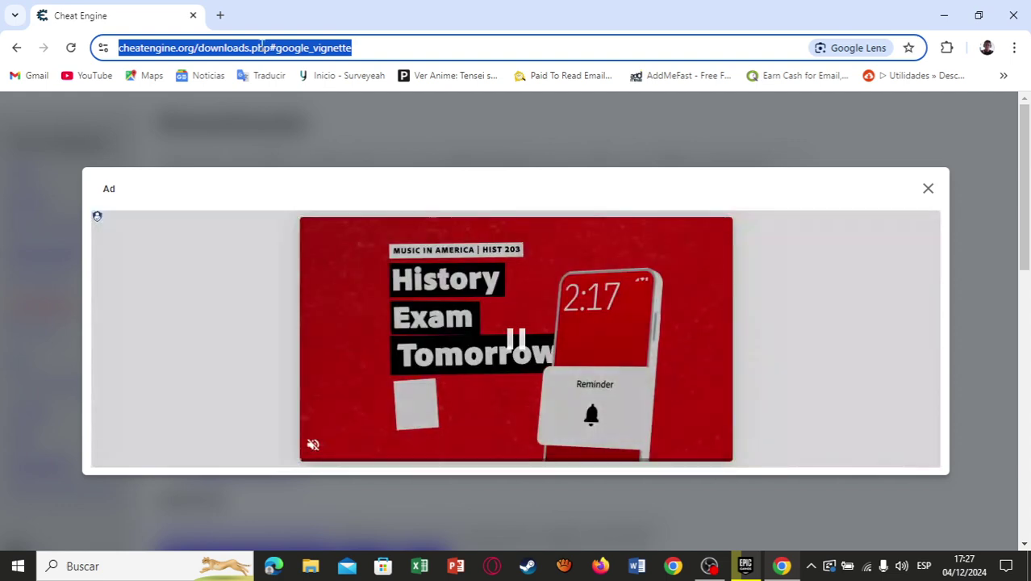
pyautogui.doubleClick(256, 50)
pyautogui.click(927, 189)
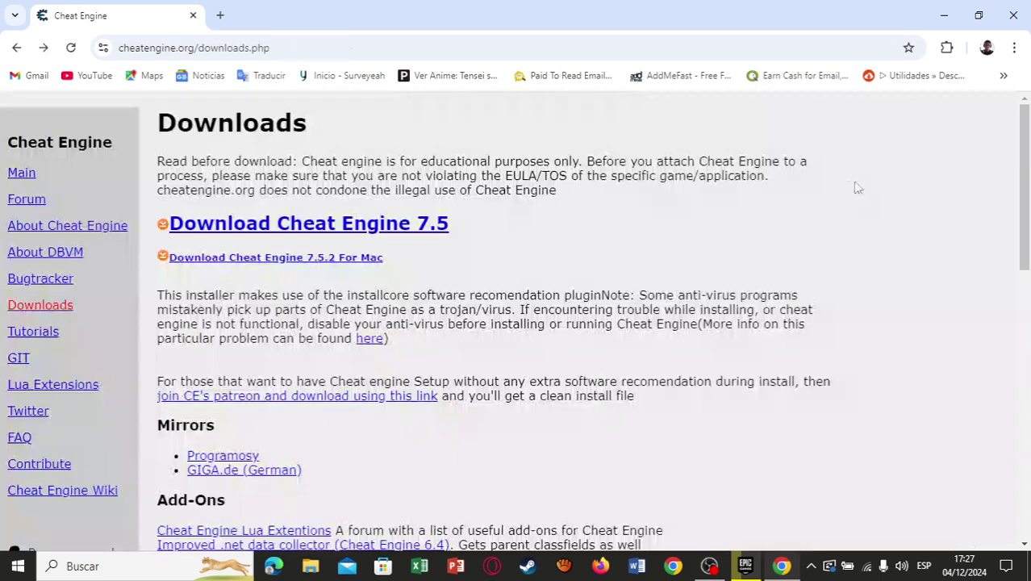
pyautogui.click(248, 55)
pyautogui.rightClick(257, 48)
pyautogui.click(307, 187)
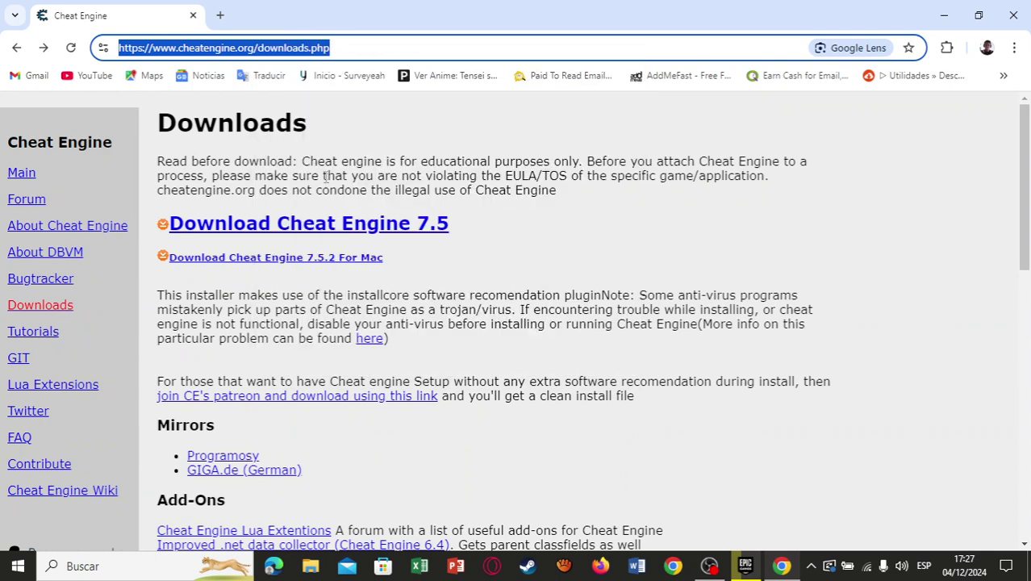
pyautogui.rightClick(258, 46)
pyautogui.click(306, 183)
pyautogui.click(1013, 14)
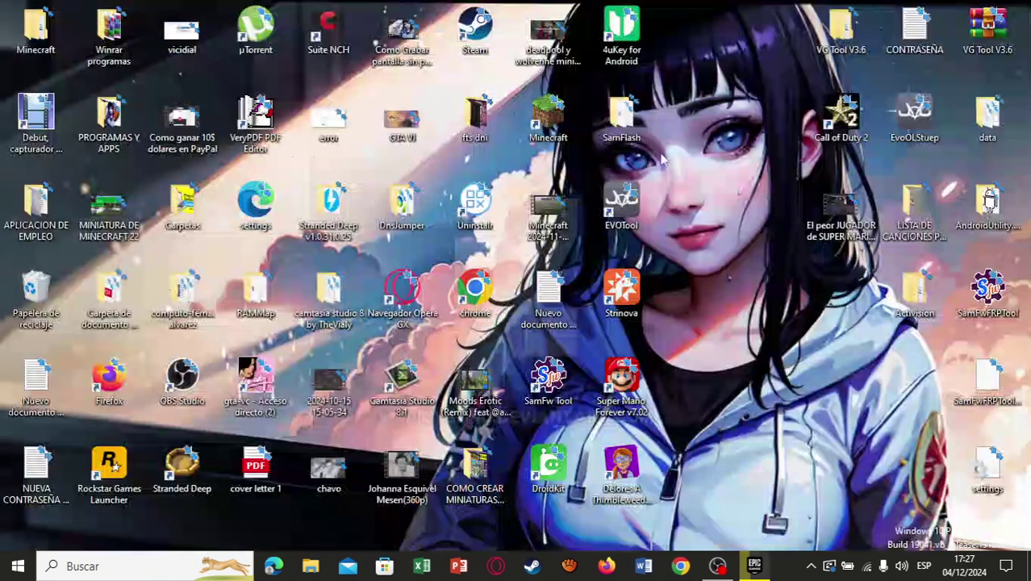
# - Find the installed Cheat Engine application through the Windows search and run it as administrator
pyautogui.click(157, 569)
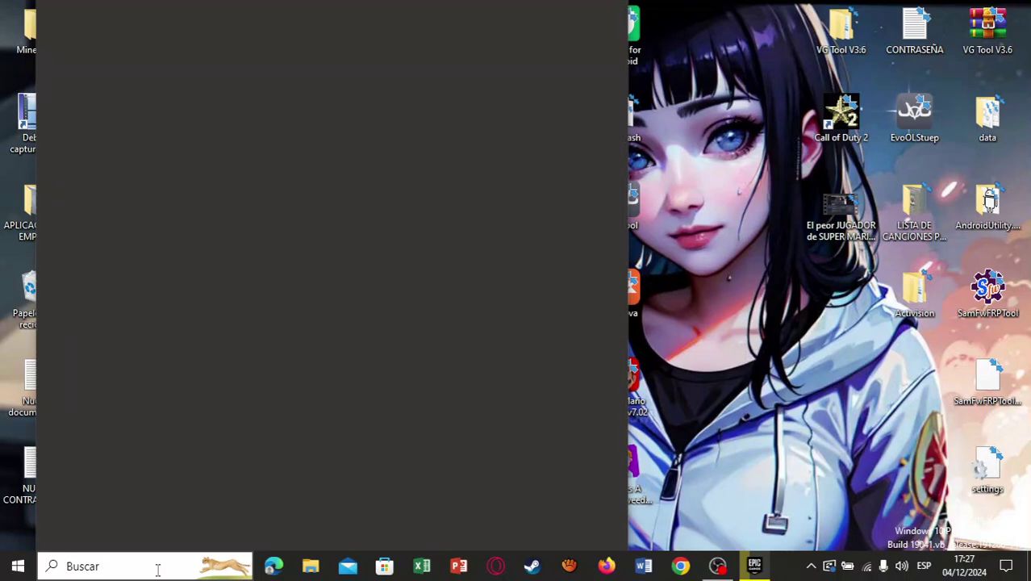
pyautogui.write('cheat')
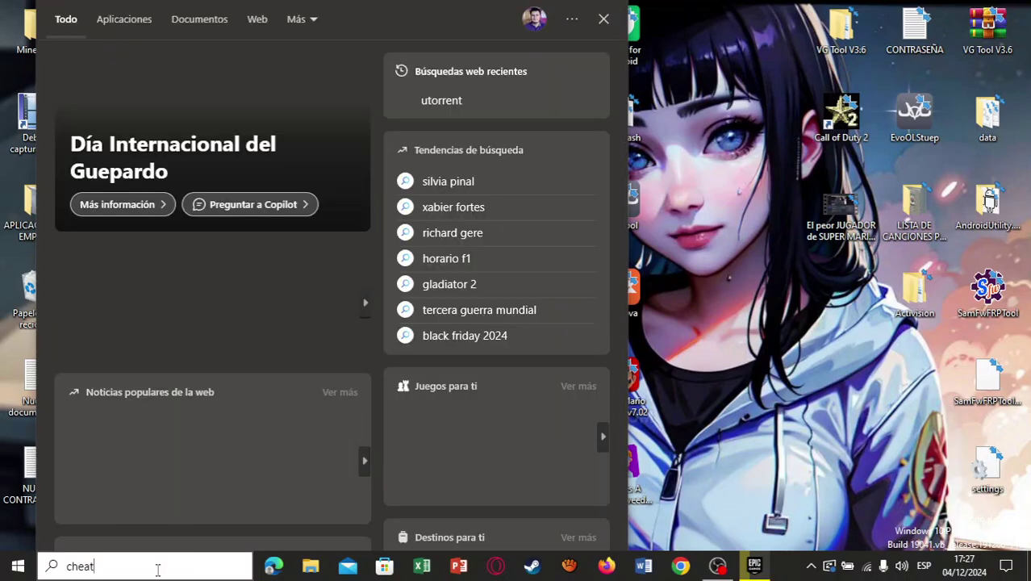
pyautogui.write(' eb')
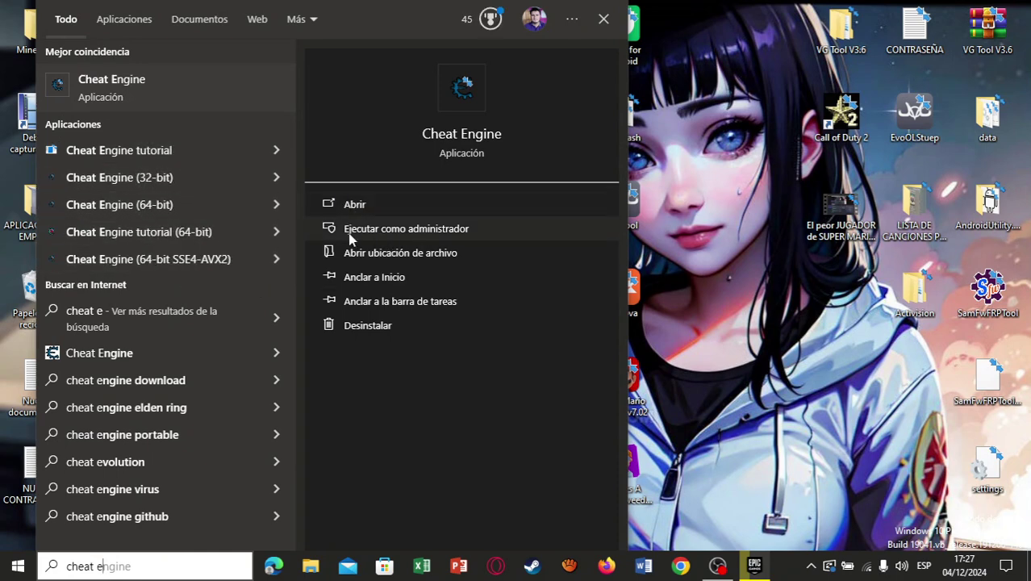
pyautogui.click(396, 235)
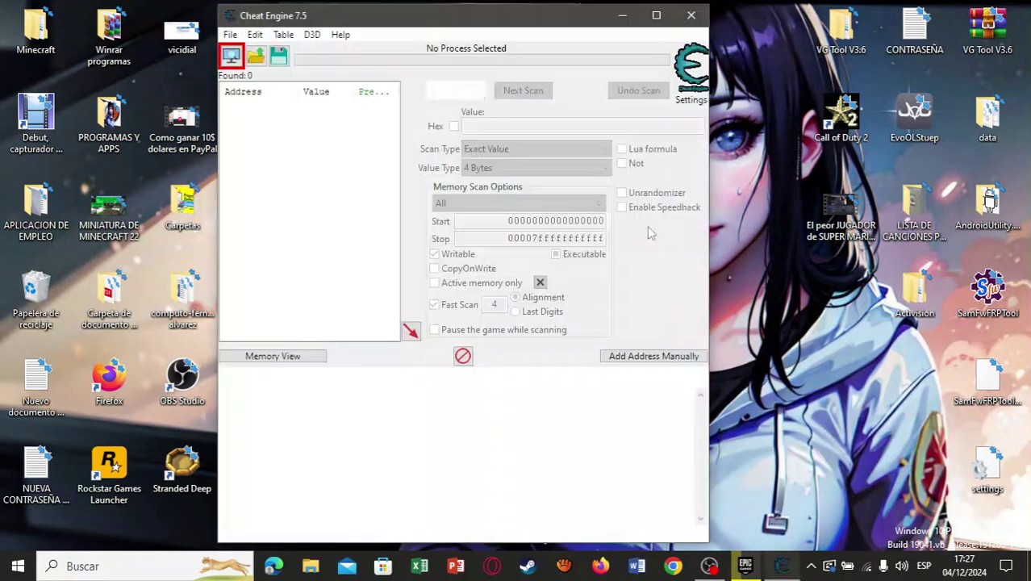
pyautogui.click(656, 15)
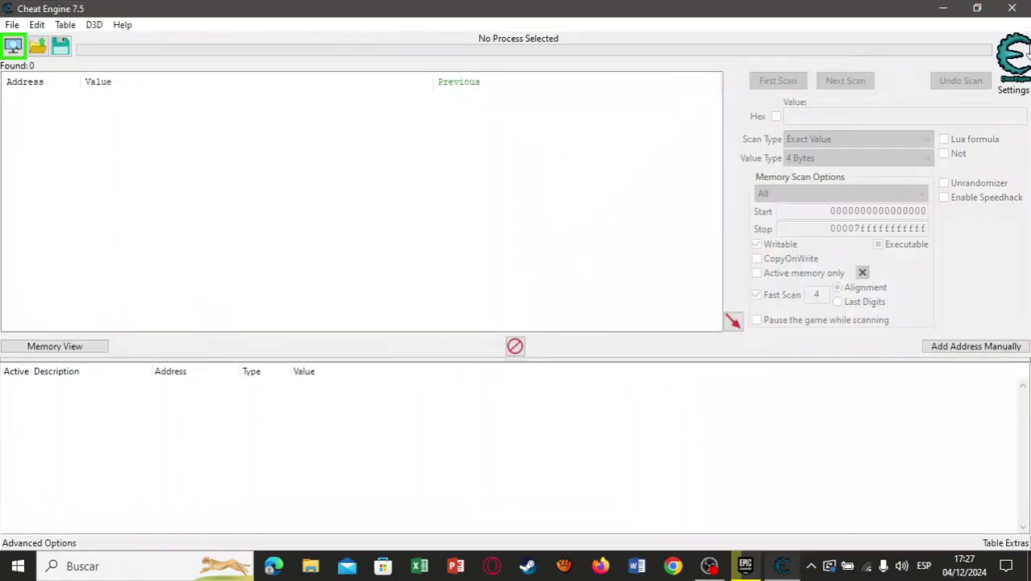
pyautogui.click(974, 9)
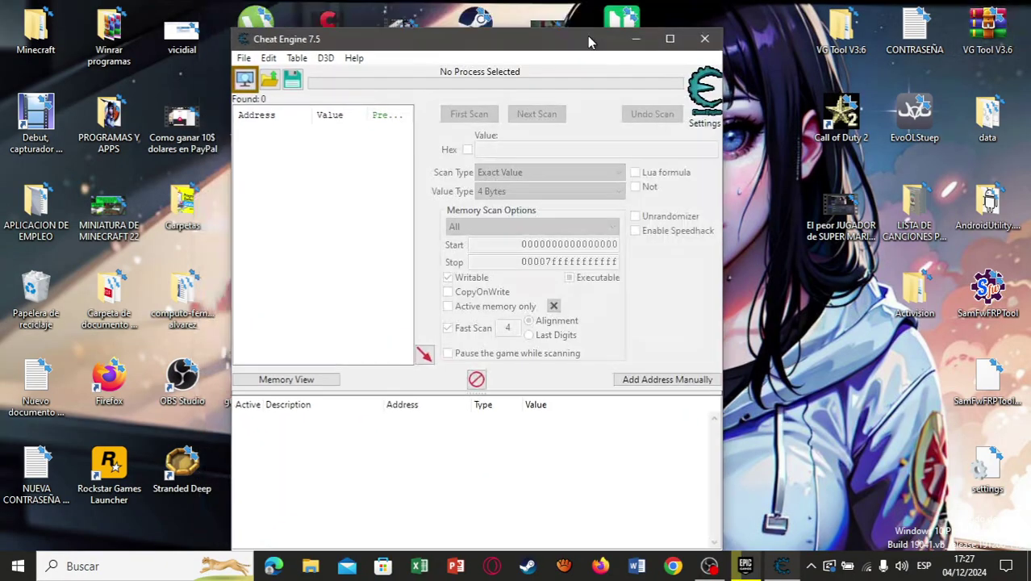
pyautogui.click(709, 566)
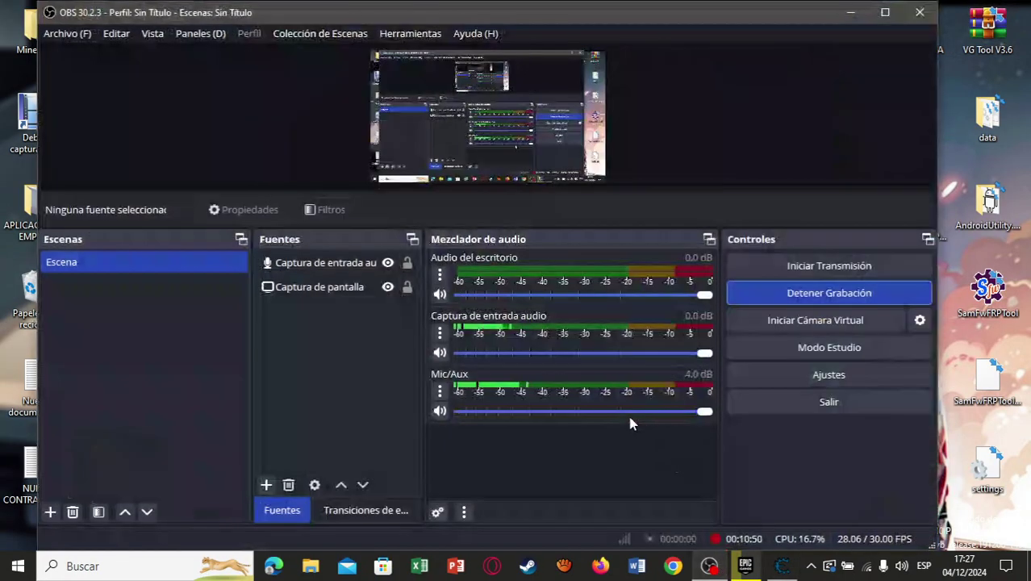
pyautogui.click(852, 12)
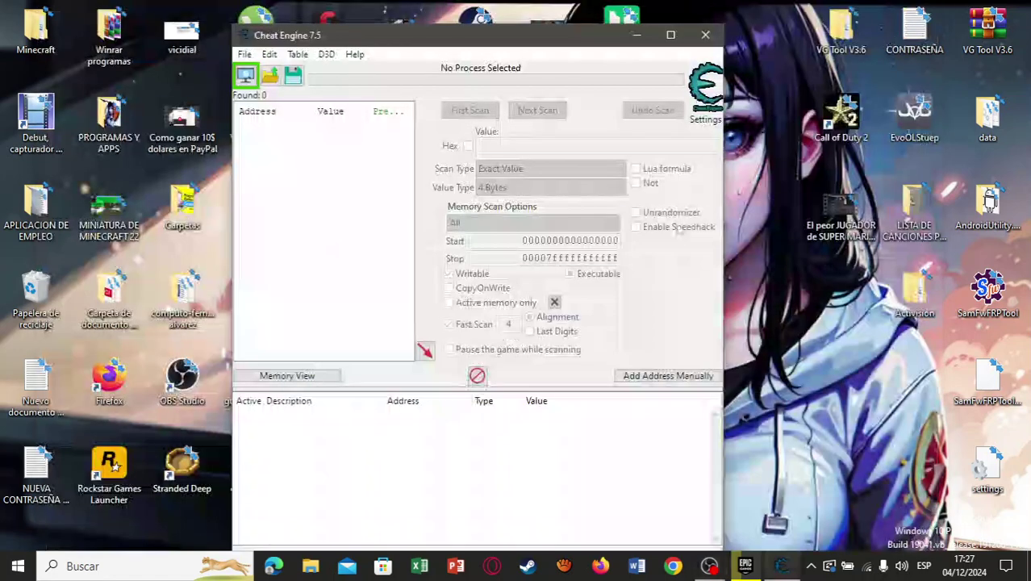
# - Open the "Iniciador de Epic Games" process in Cheat Engine from the list of running windows
pyautogui.moveTo(432, 45); pyautogui.dragTo(449, 25)
pyautogui.click(263, 50)
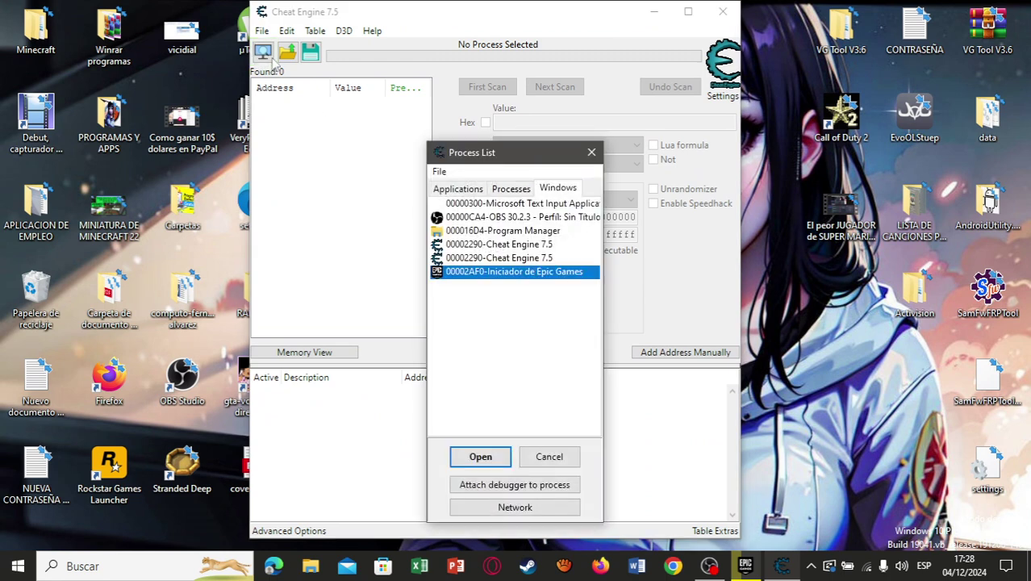
pyautogui.doubleClick(477, 274)
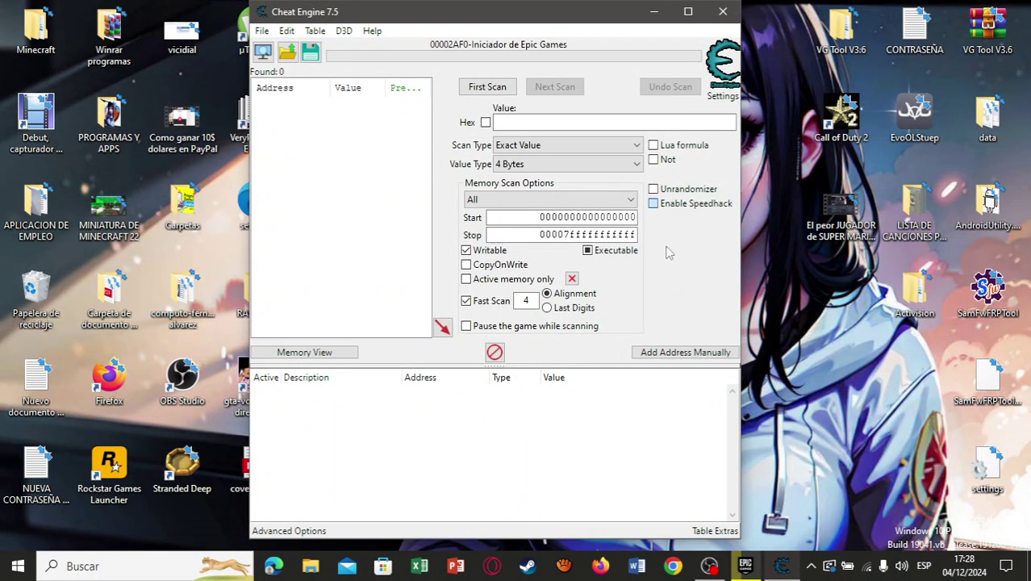
# - Enable Speedhack for the launcher process, apply a speed of 0.3 and minimise Cheat Engine
pyautogui.click(662, 205)
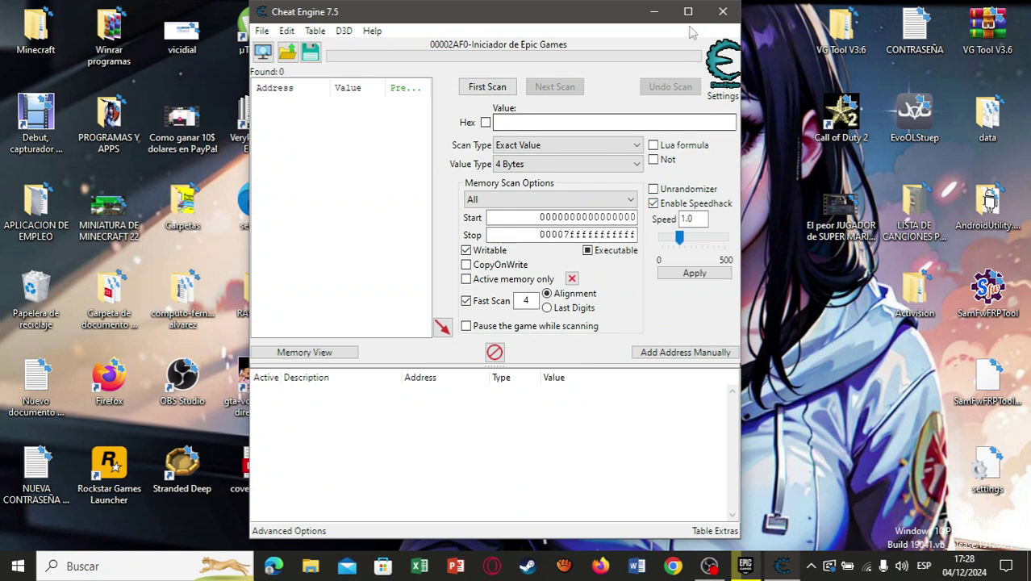
pyautogui.doubleClick(703, 218)
pyautogui.write('0.')
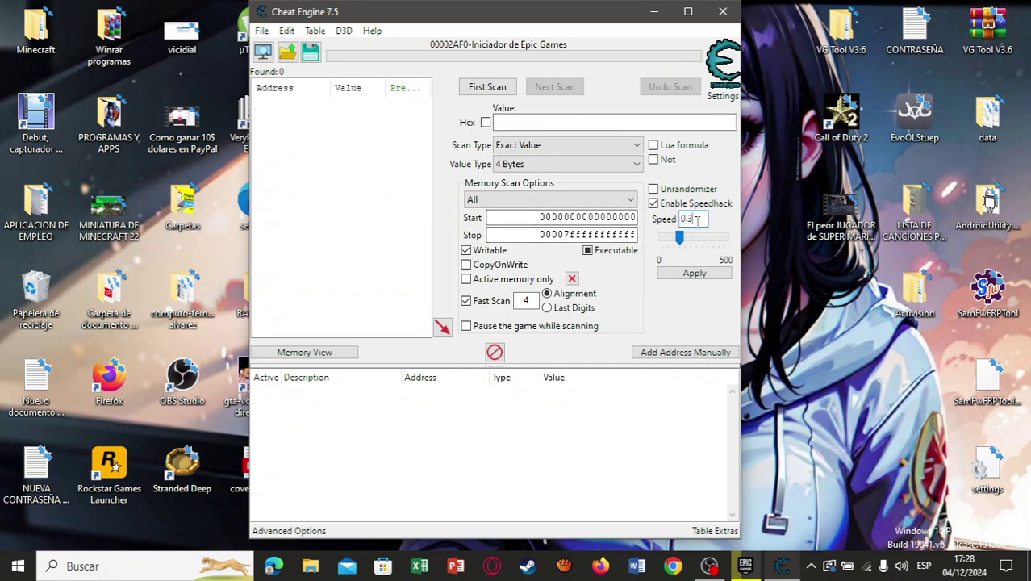
pyautogui.press('BackSpace')
pyautogui.write('3')
pyautogui.click(692, 275)
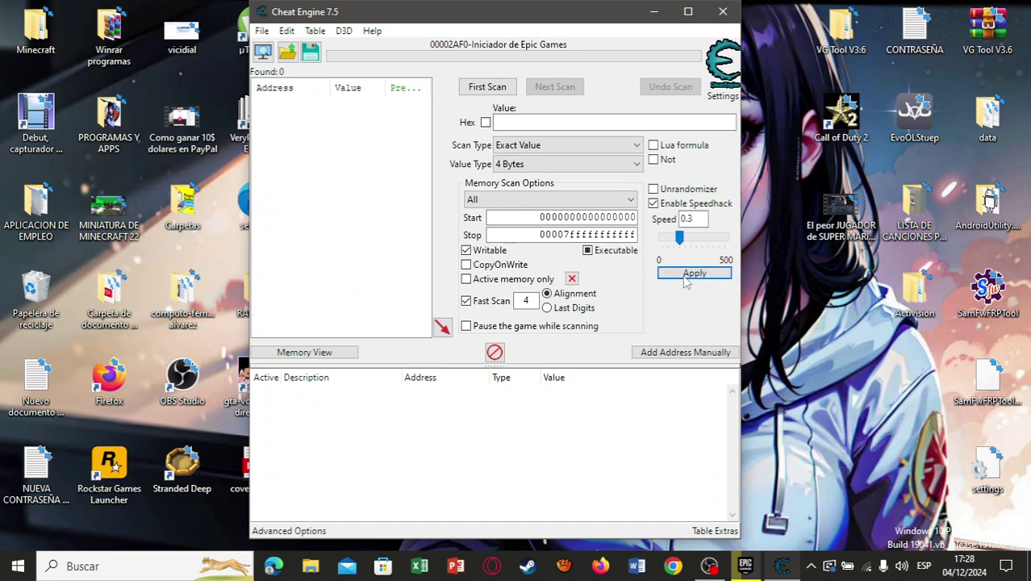
pyautogui.doubleClick(530, 299)
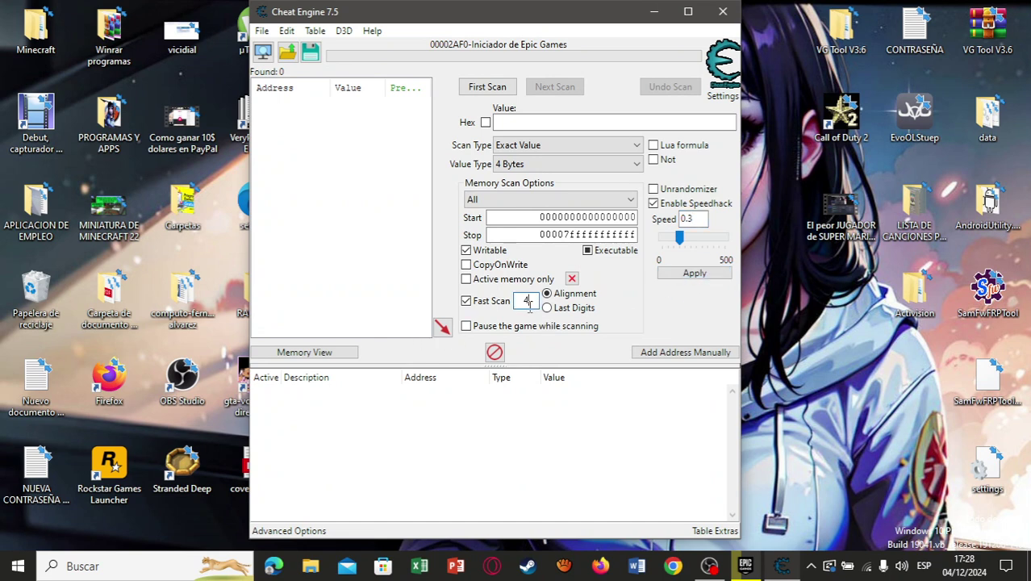
pyautogui.press('Tab')
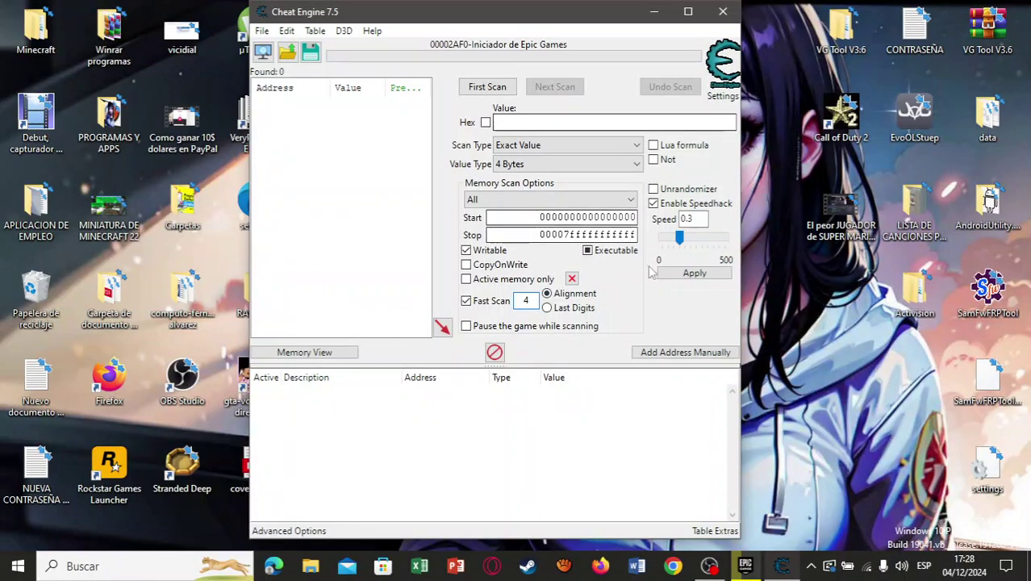
pyautogui.click(654, 11)
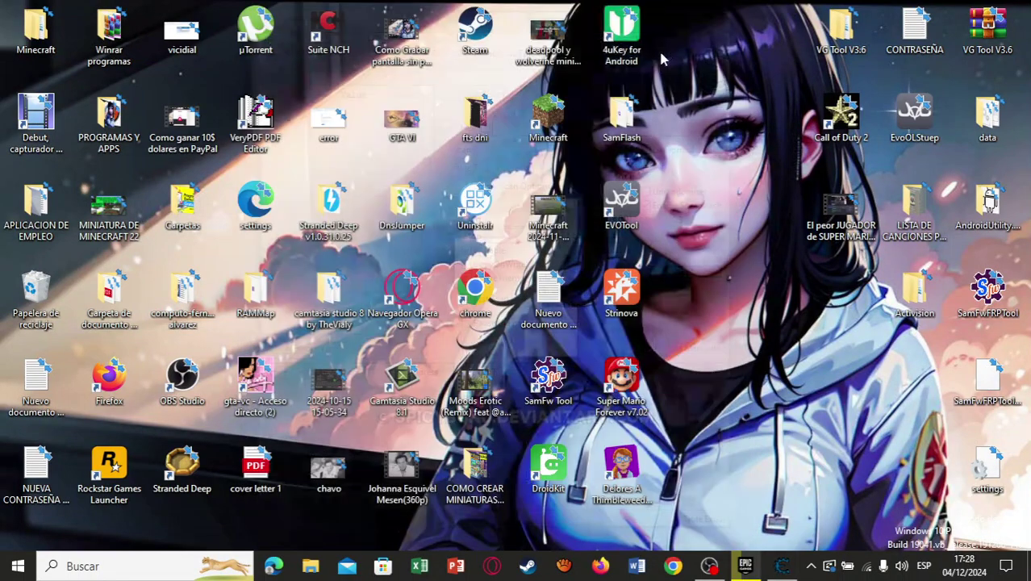
# - Switch to the Epic Games Launcher to check the Horizon Chase Turbo download, and recheck the speedhack settings in Cheat Engine
pyautogui.click(745, 566)
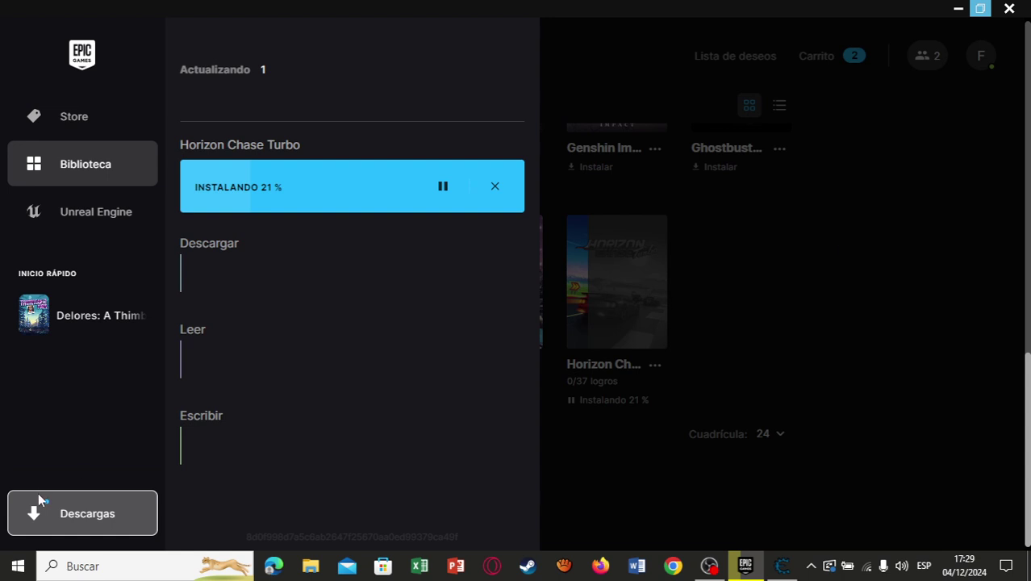
pyautogui.click(723, 370)
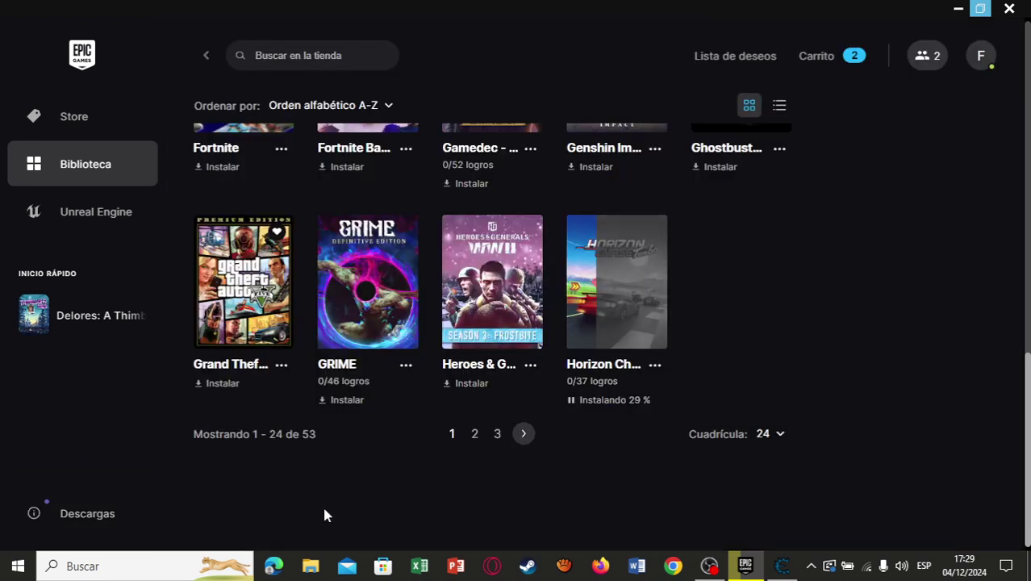
pyautogui.click(109, 517)
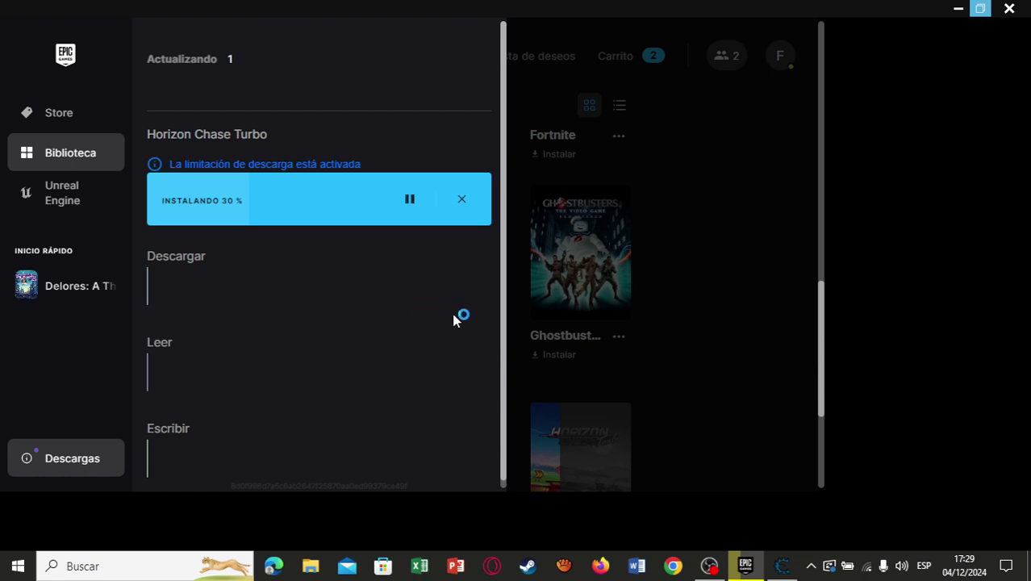
pyautogui.click(781, 566)
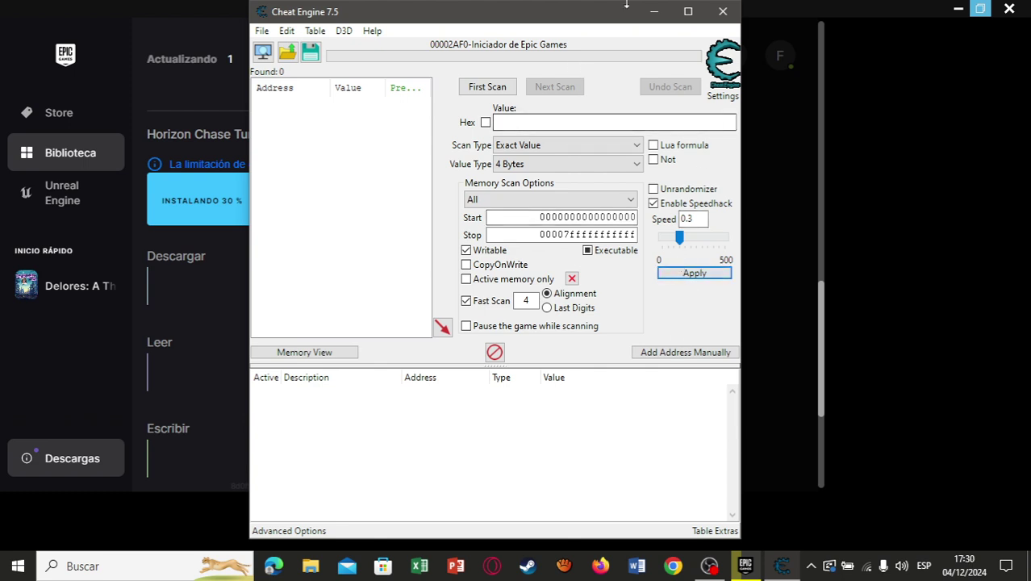
pyautogui.click(654, 11)
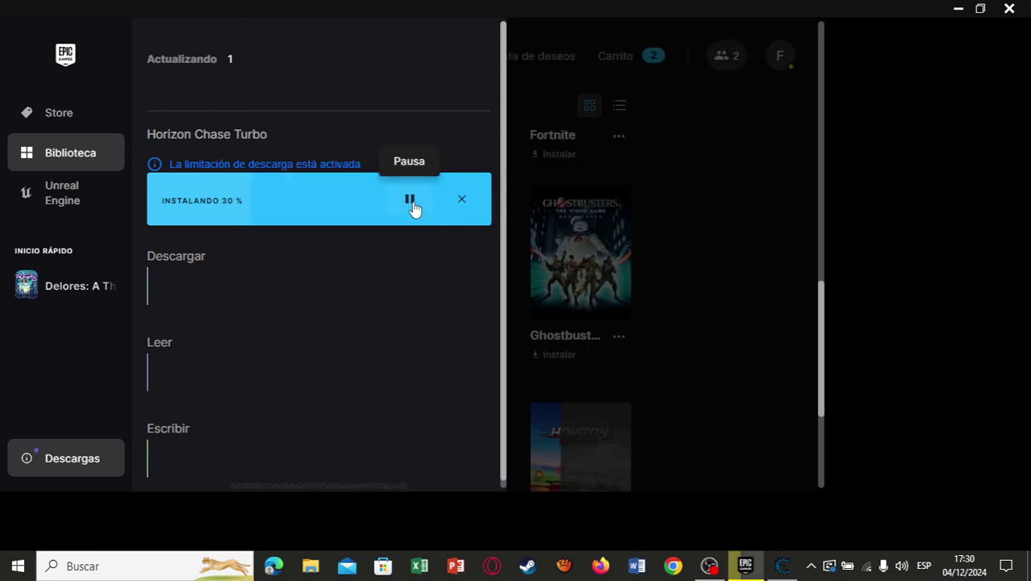